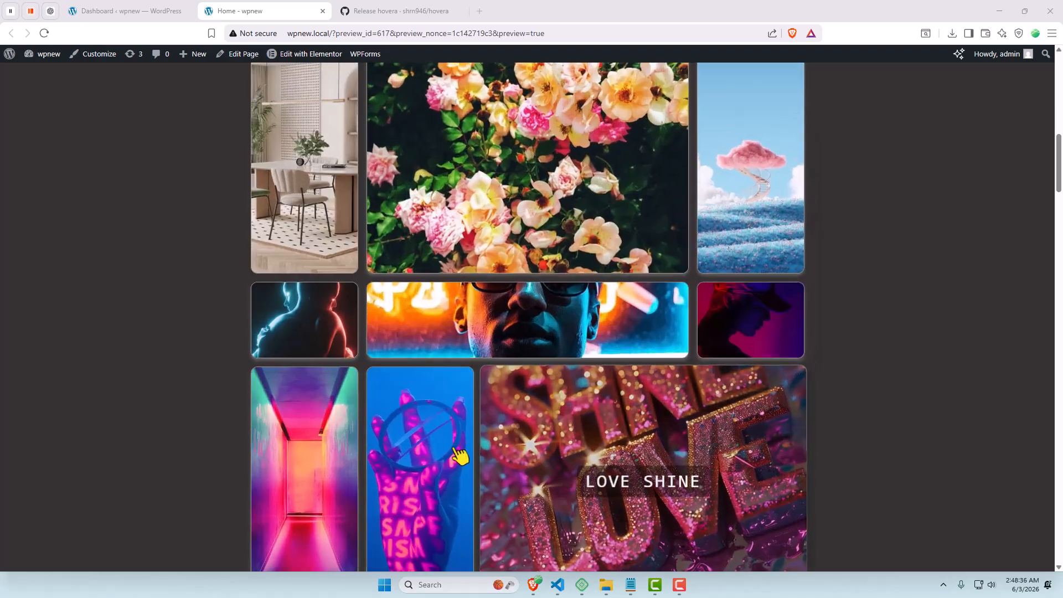
Examine the bento gallery's hover effects and titles on the page preview, and view the Vogue Love image in its popup
scroll(330, 458, "down", 3)
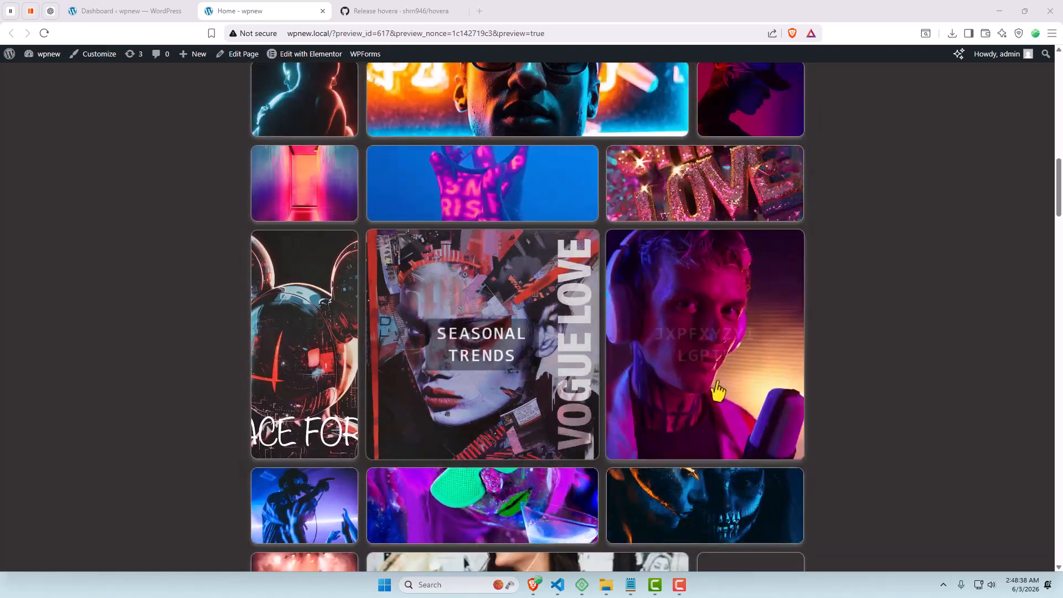
scroll(554, 391, "down", 2)
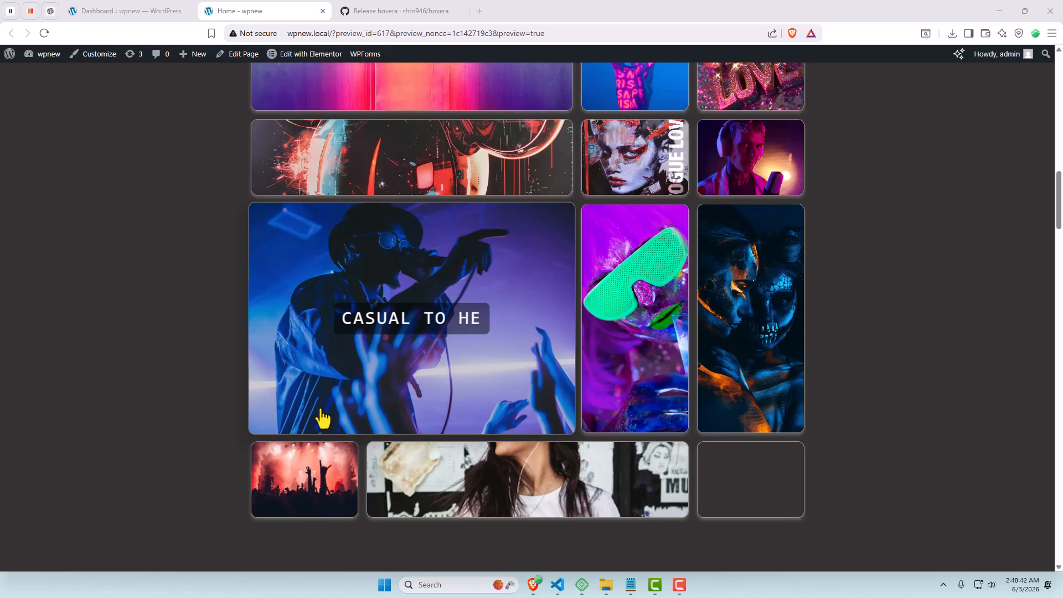
scroll(323, 419, "down", 2)
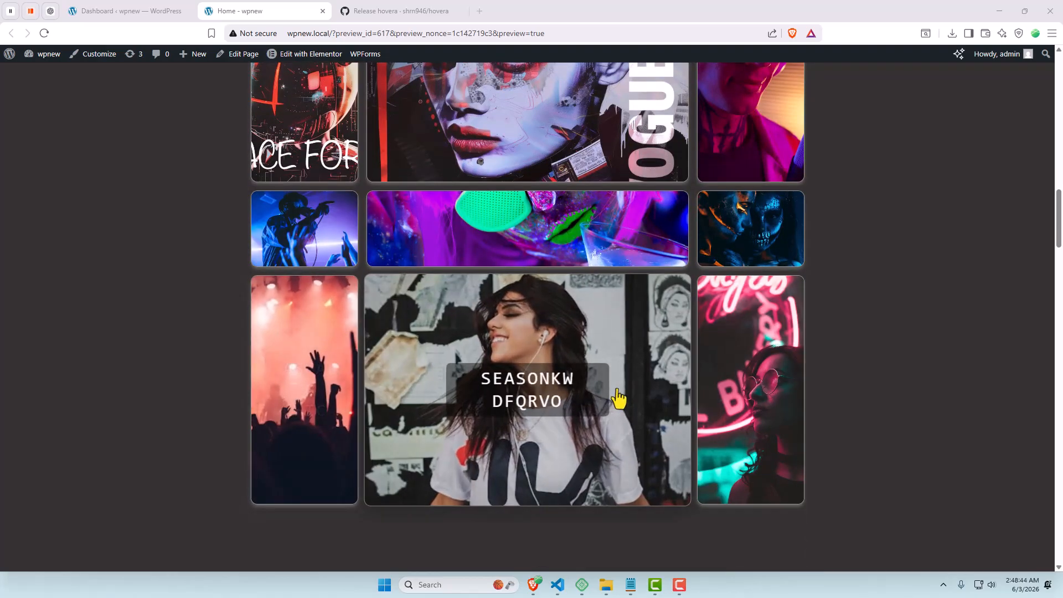
scroll(724, 408, "up", 5)
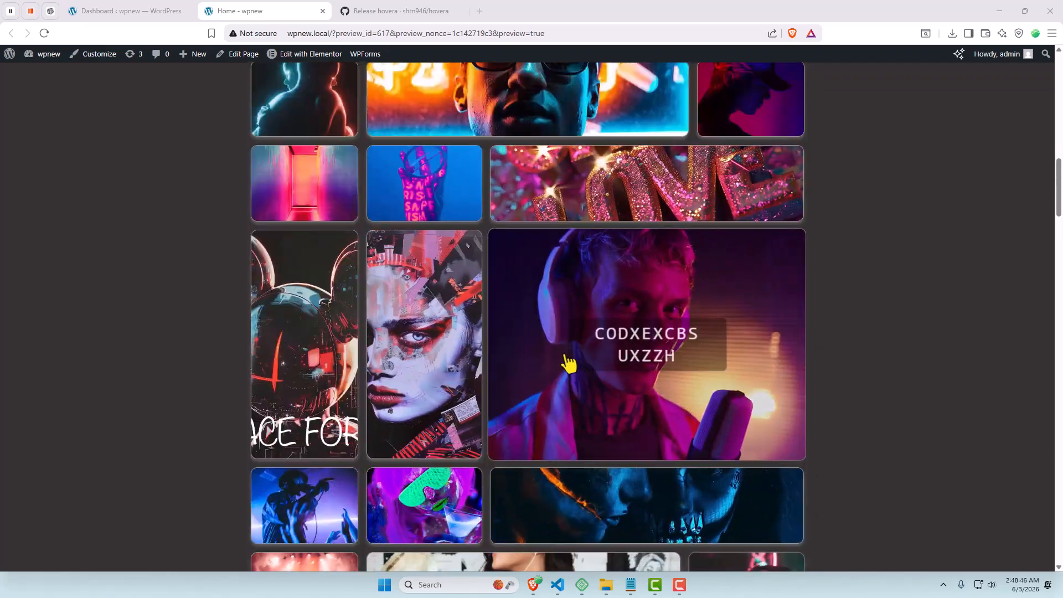
left_click(455, 307)
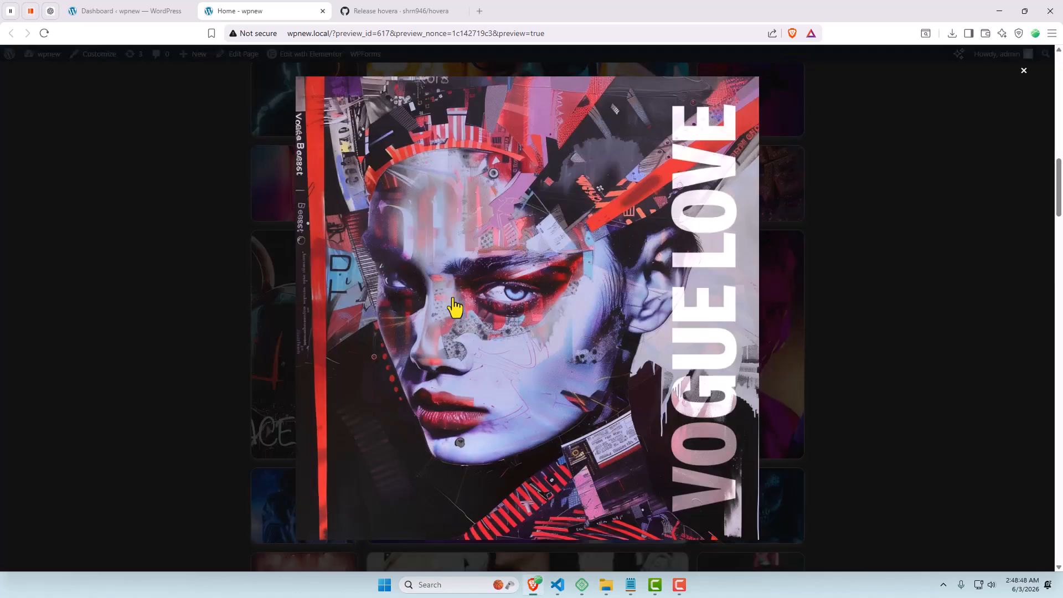
left_click(938, 346)
scroll(924, 340, "up", 10)
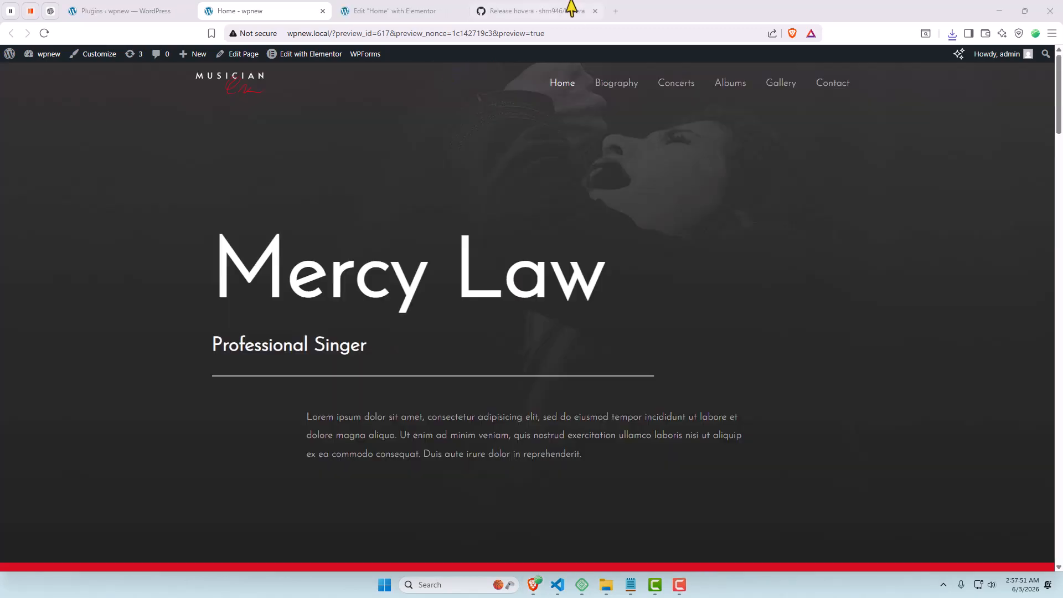
Download the zip source code of the hovera 2.0 release from its GitHub page
left_click(506, 12)
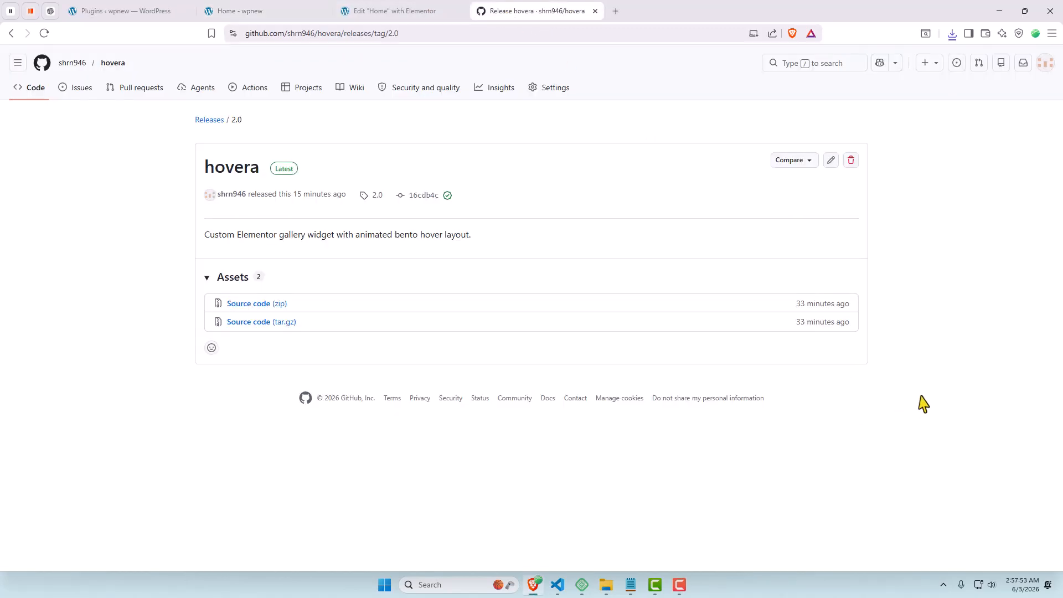
left_click(259, 308)
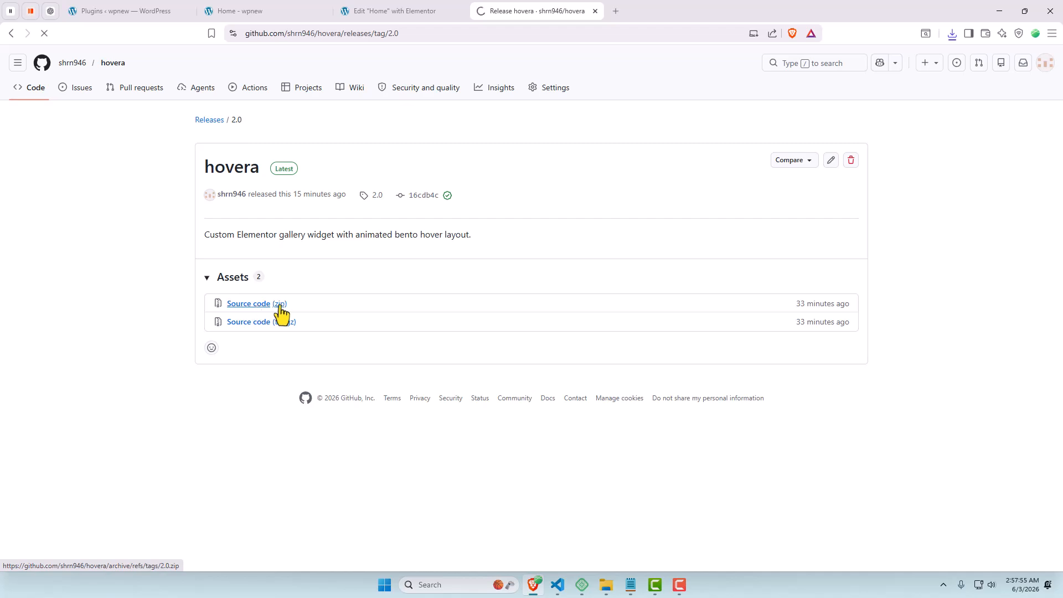
Upload hovera-2.0 (1).zip as a new WordPress plugin, install it and activate it
left_click(155, 14)
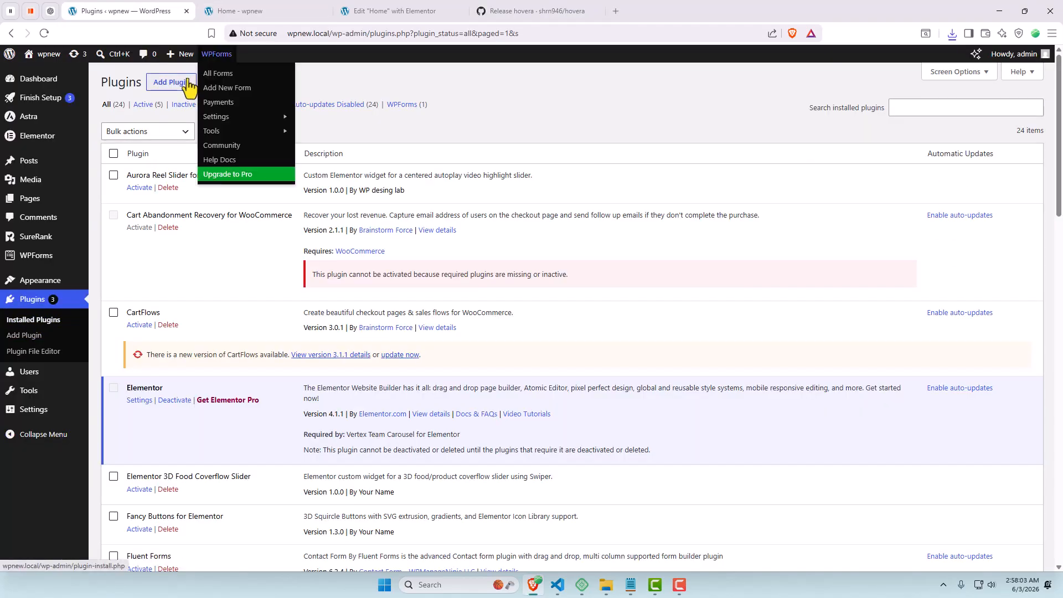
left_click(171, 82)
left_click(224, 98)
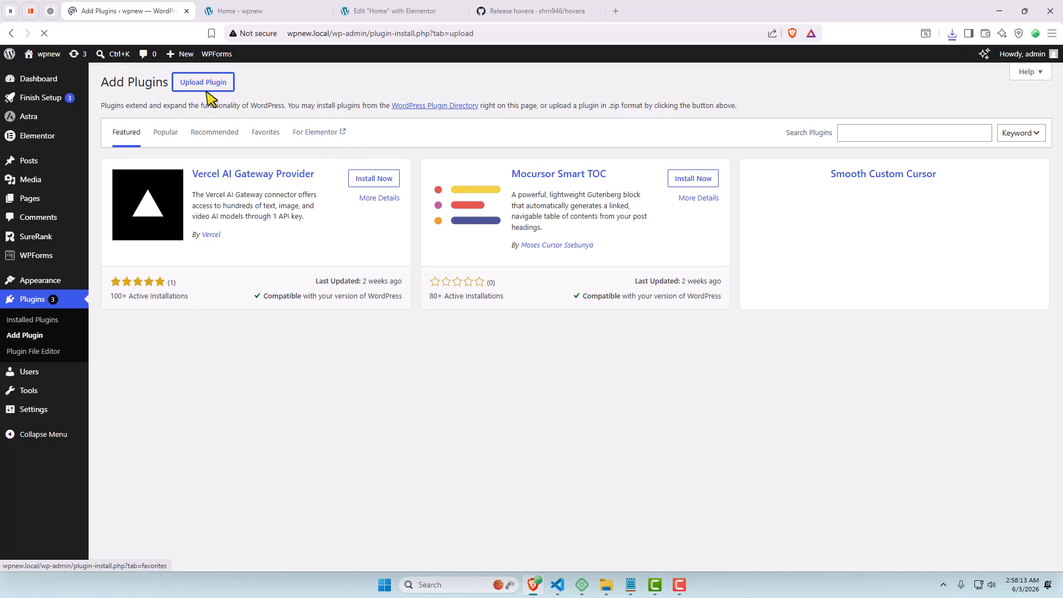
left_click(500, 184)
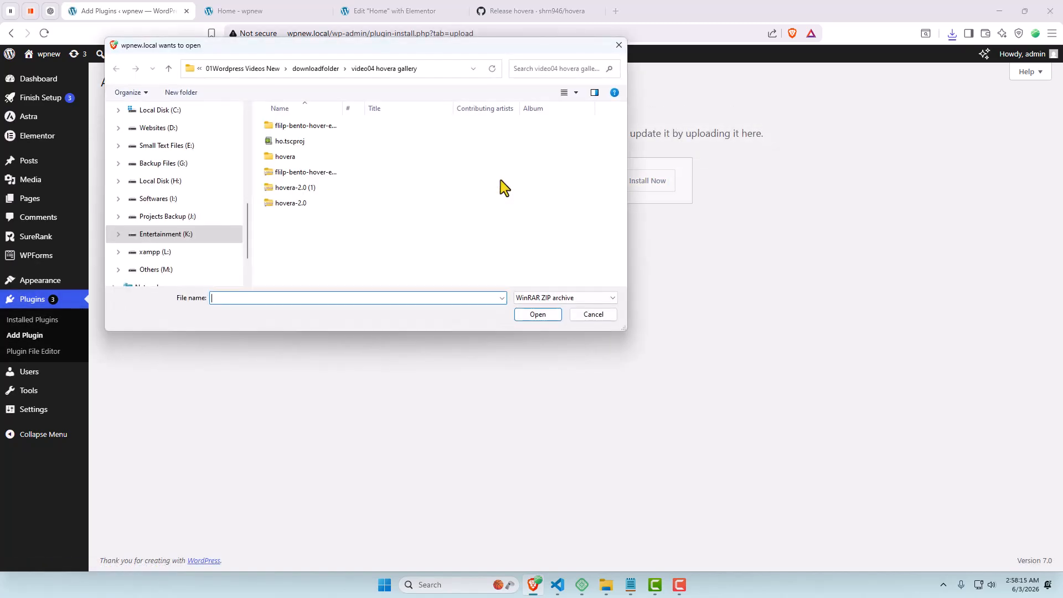
left_click(299, 188)
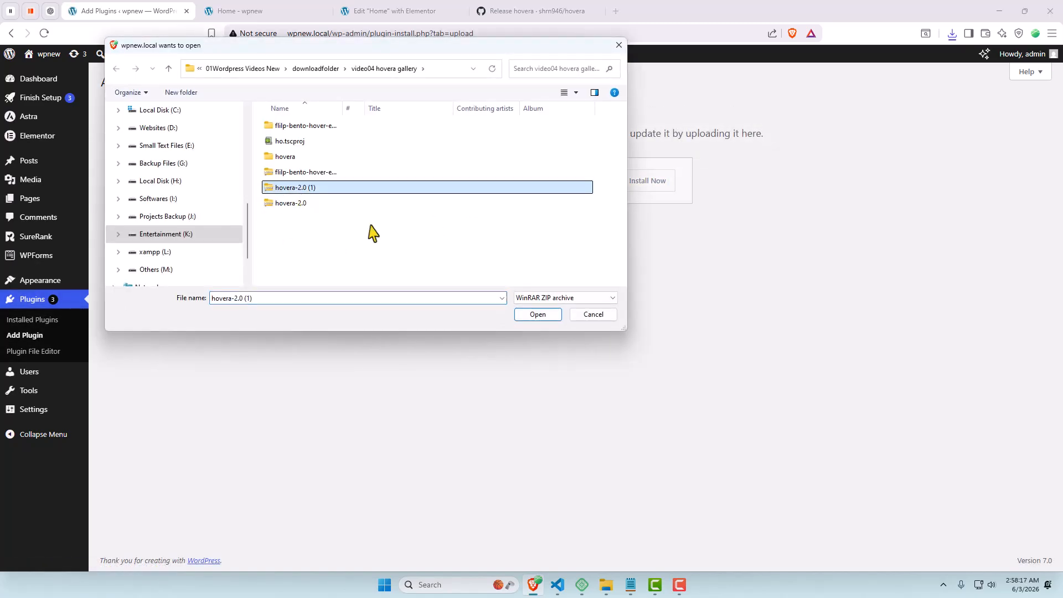
left_click(535, 315)
left_click(637, 184)
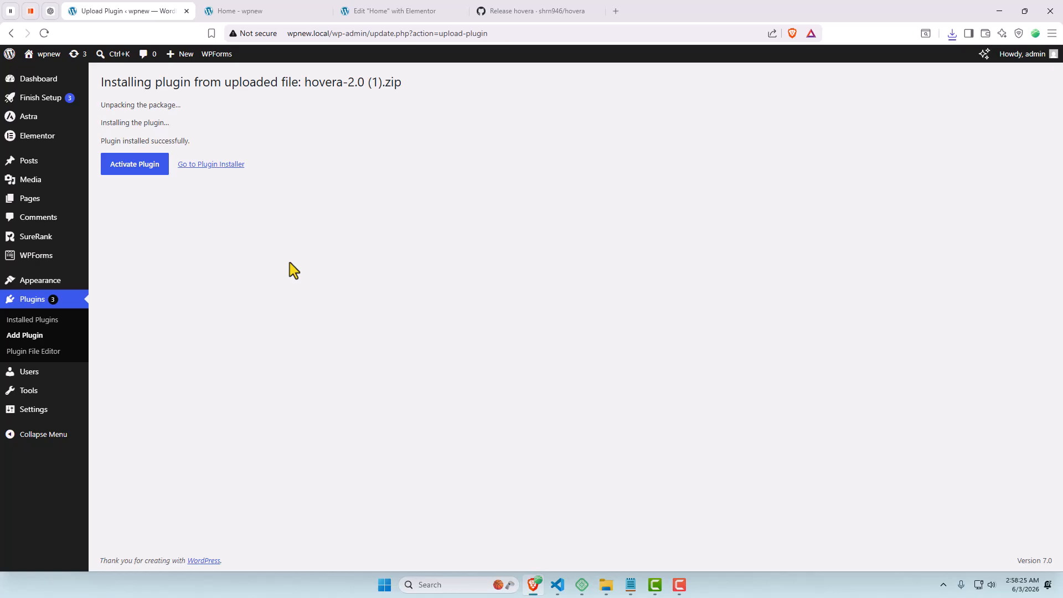
left_click(148, 170)
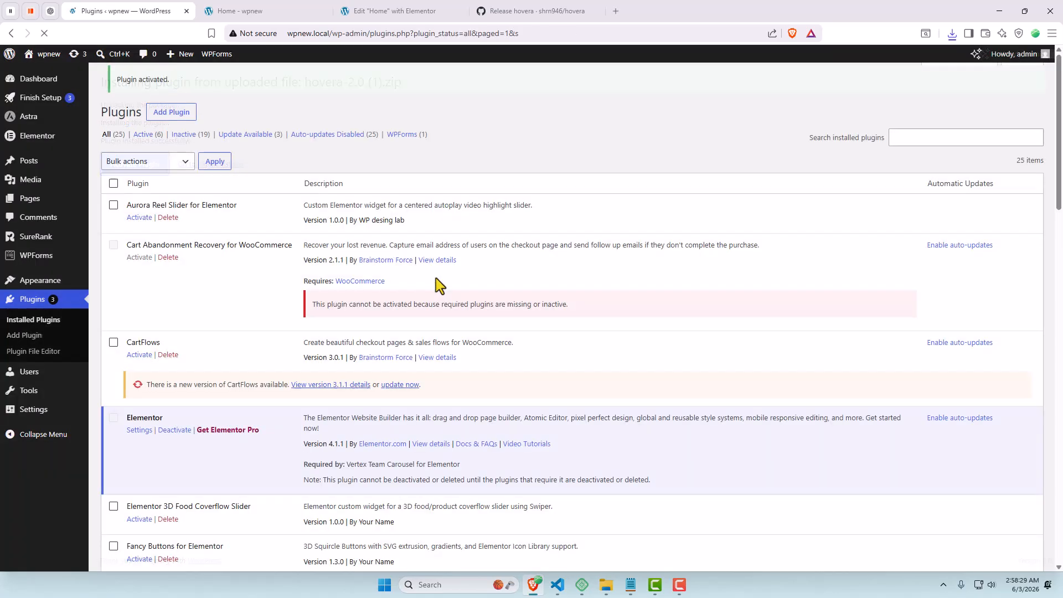
Visit the site and, in the Home page's Elementor editor, place the Hovera widget in the empty flexbox above the Biography section
middle_click(48, 73)
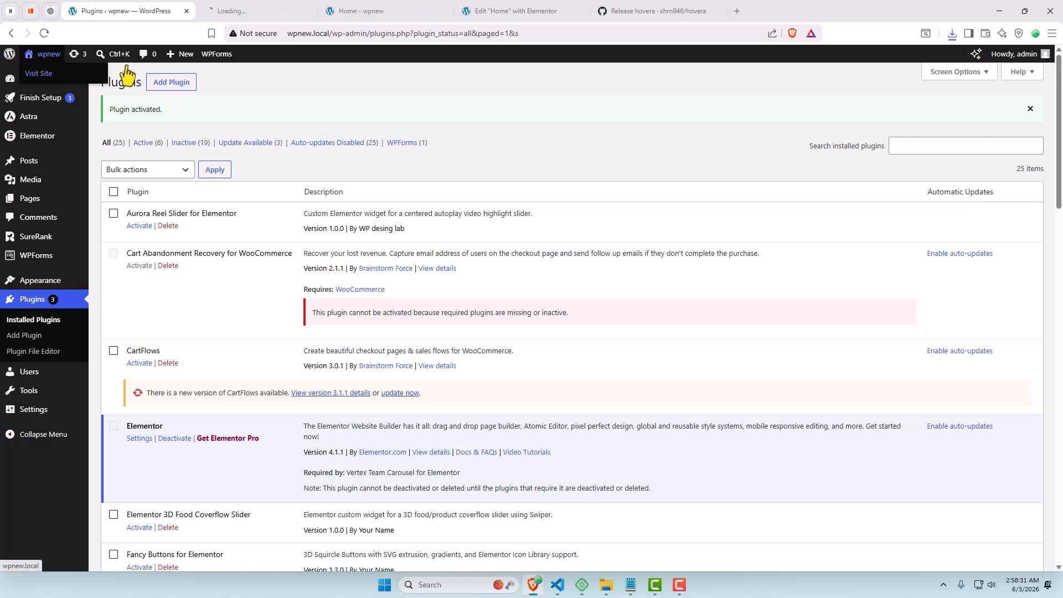
left_click(268, 8)
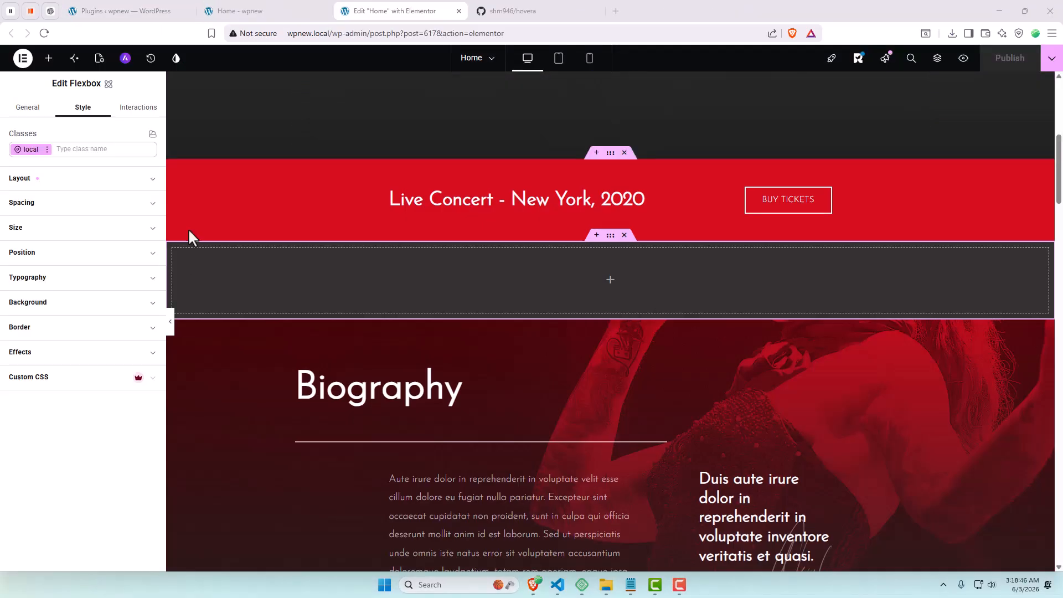
left_click(88, 148)
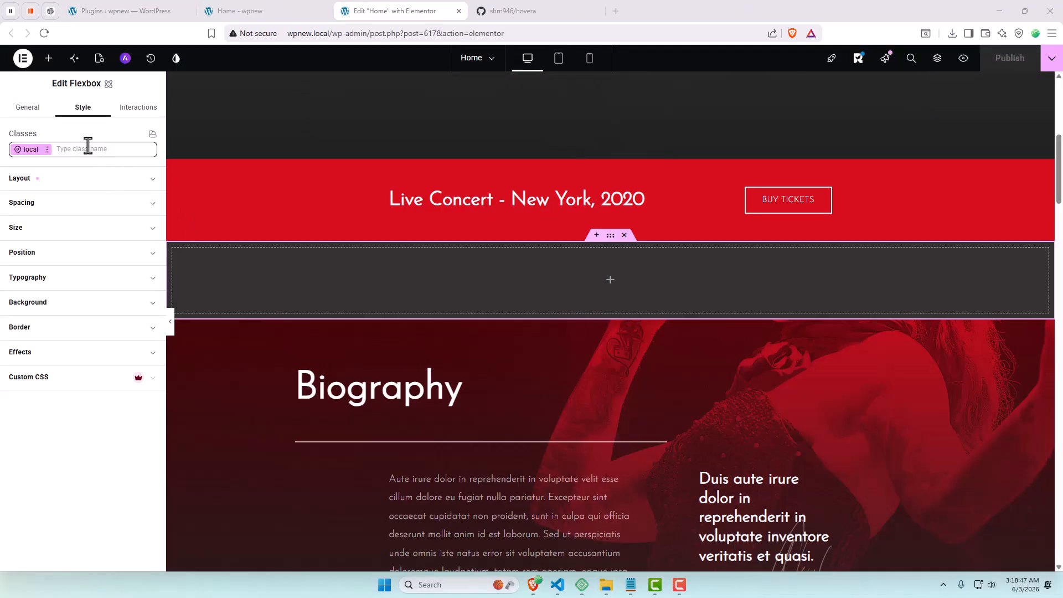
left_click(49, 59)
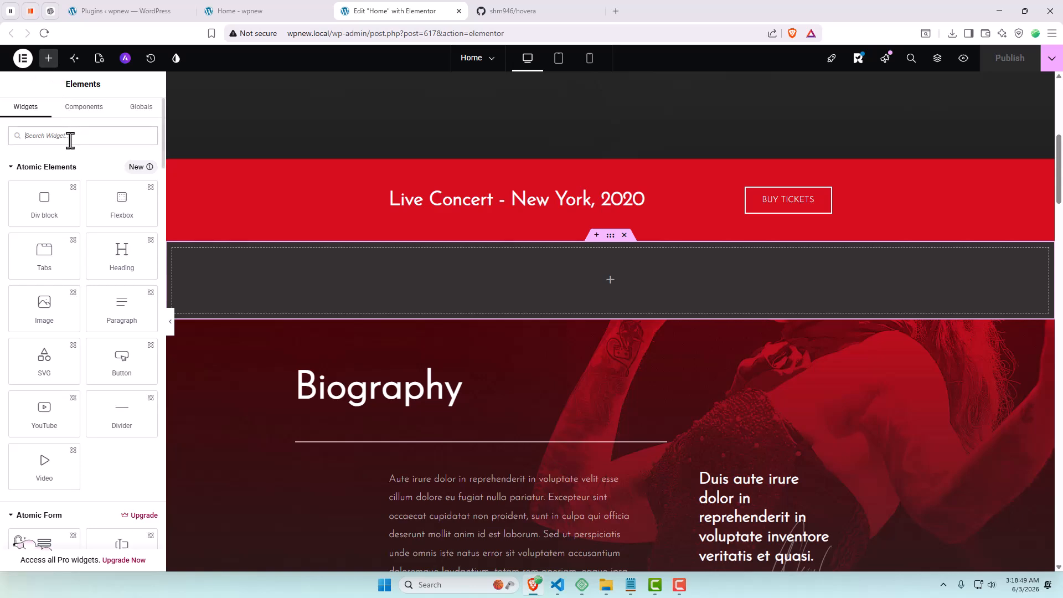
type("hov")
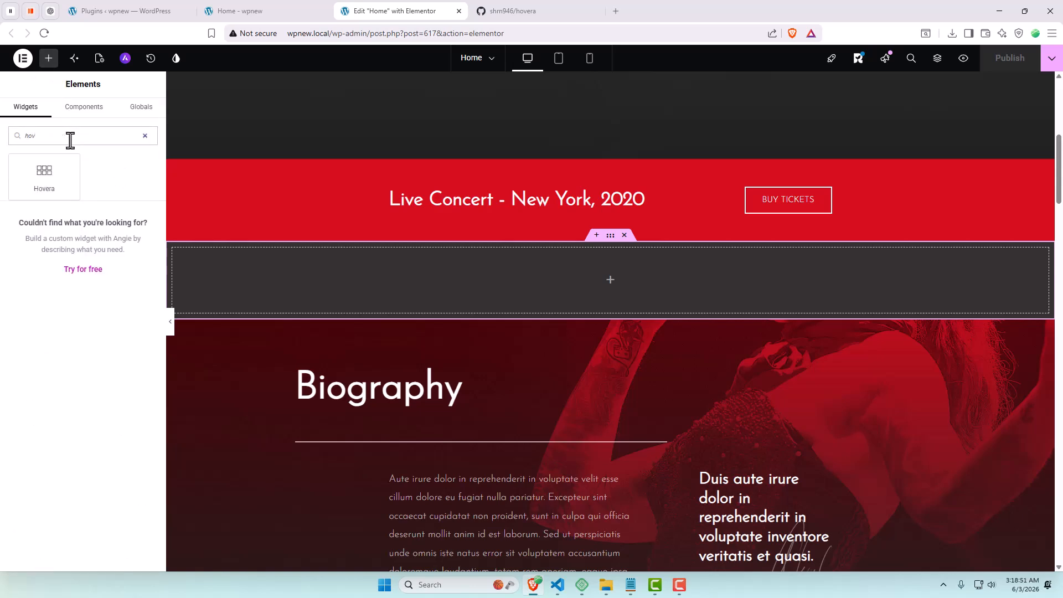
left_click_drag(60, 170, 542, 270)
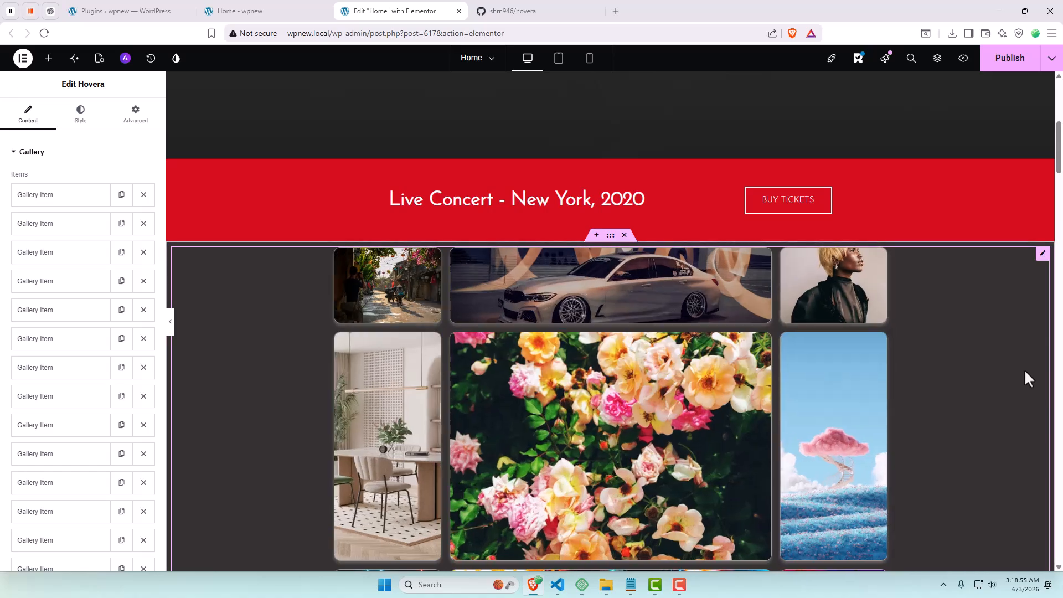
Give the first gallery item the title "New Image" and the picture bg-img-04-free-img from the media library
scroll(1024, 368, "down", 1)
scroll(1024, 369, "down", 1)
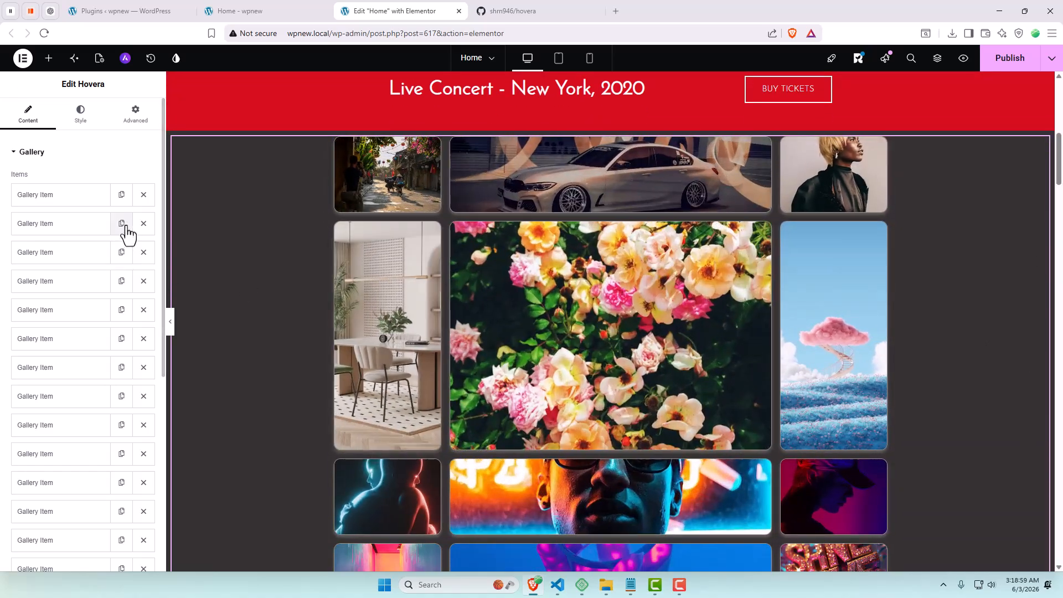
left_click(52, 207)
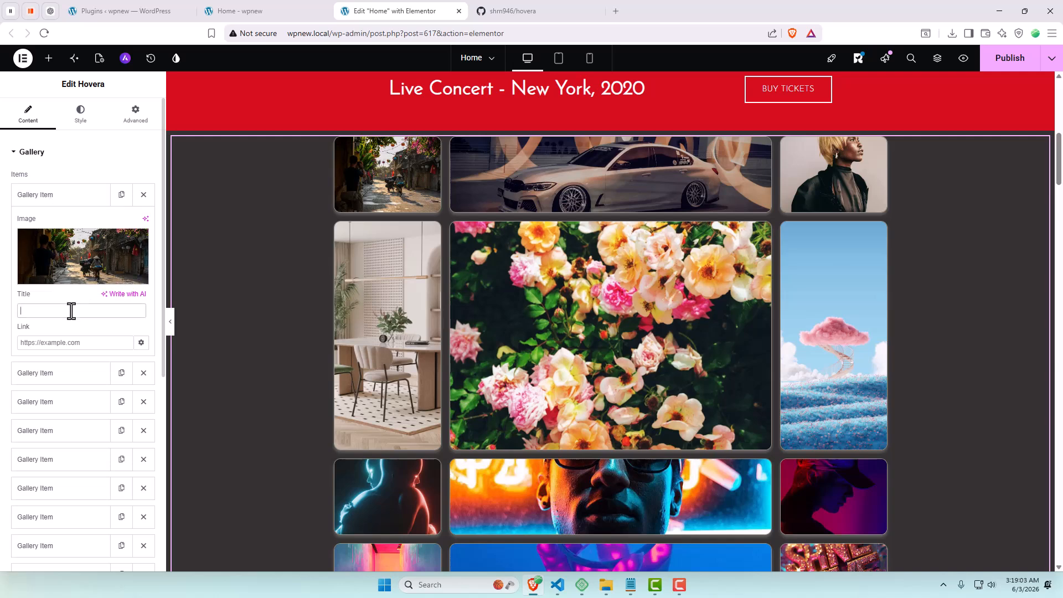
type("New Image")
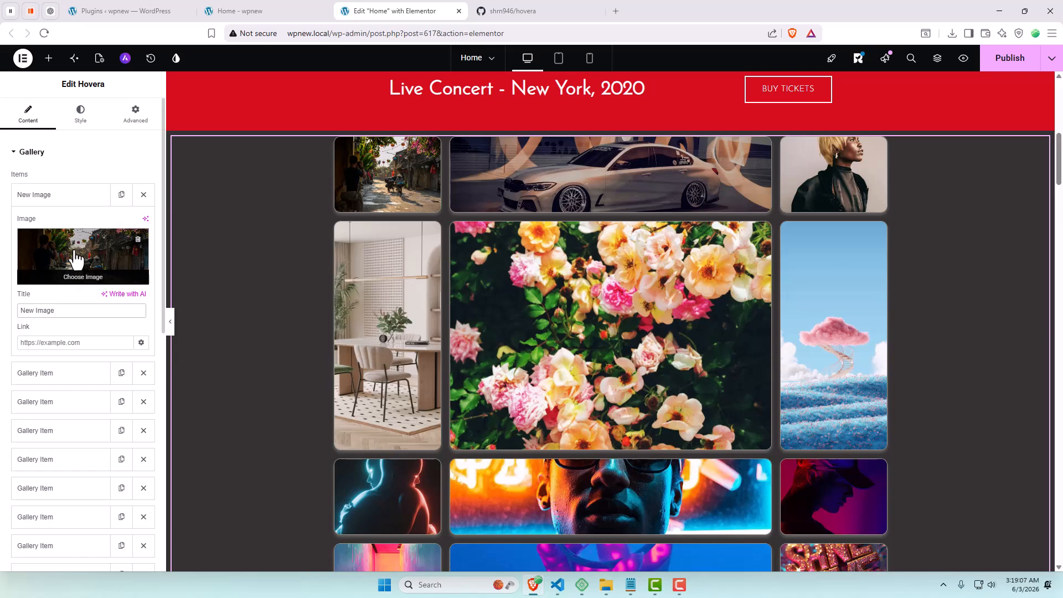
left_click(76, 255)
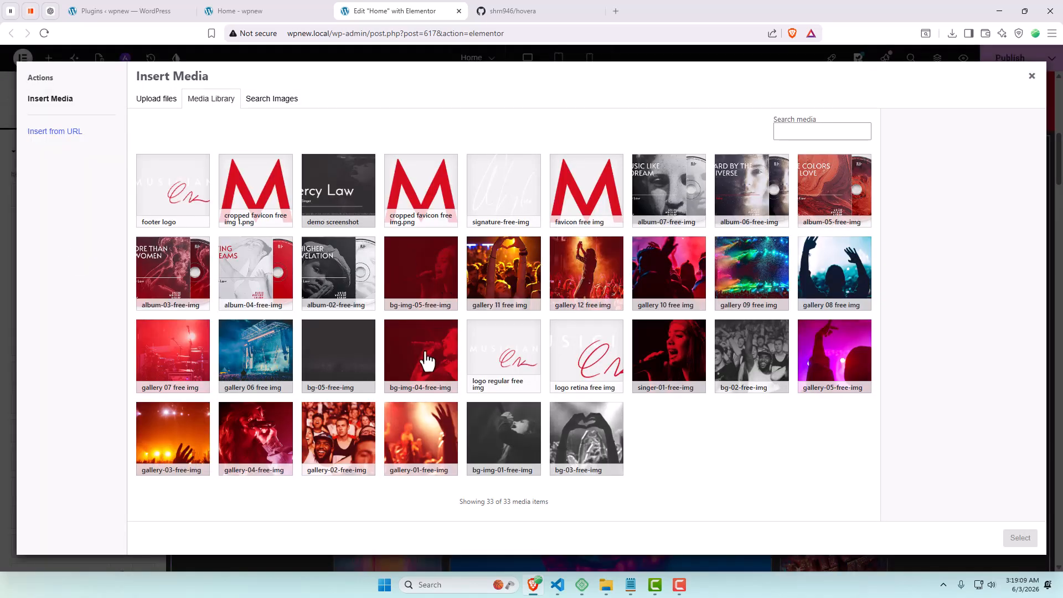
left_click(428, 361)
left_click(1025, 546)
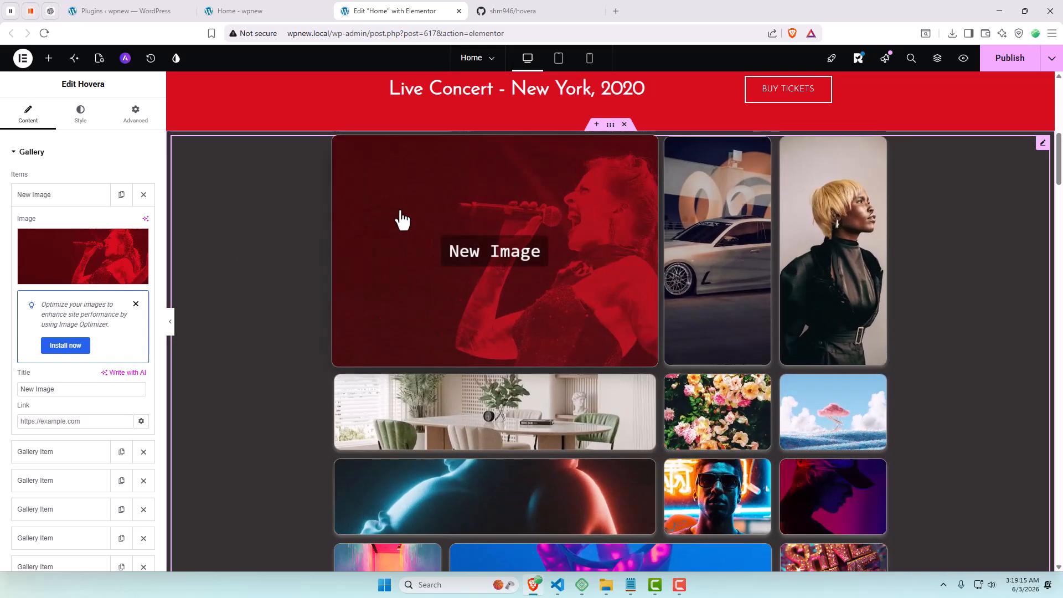
left_click(63, 198)
Replace the second gallery item's picture with gallery-02-free-img and title it "Live Music"
left_click(62, 224)
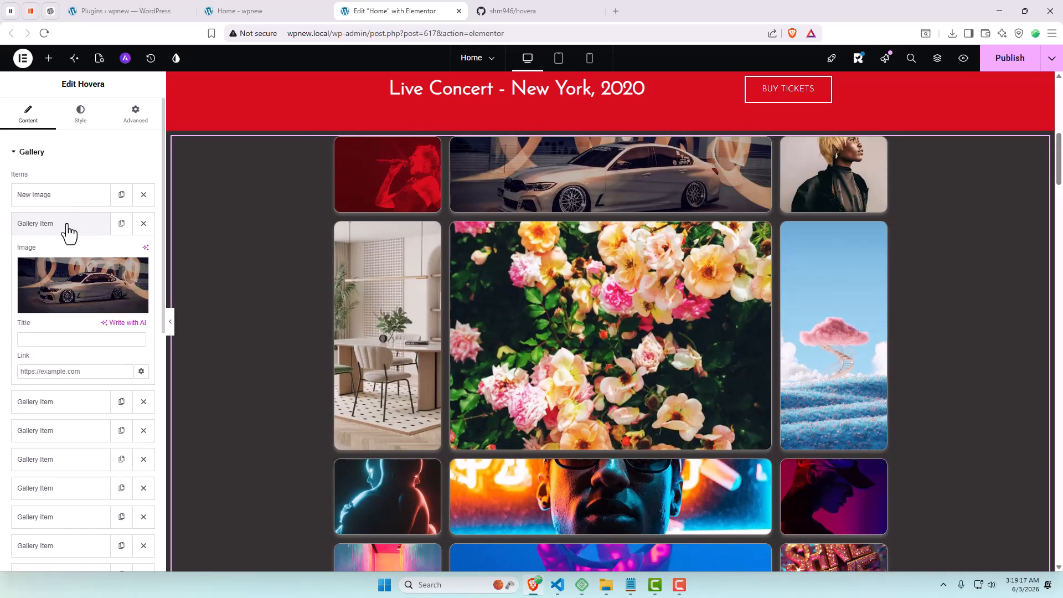
left_click(72, 285)
left_click(337, 434)
left_click(1016, 537)
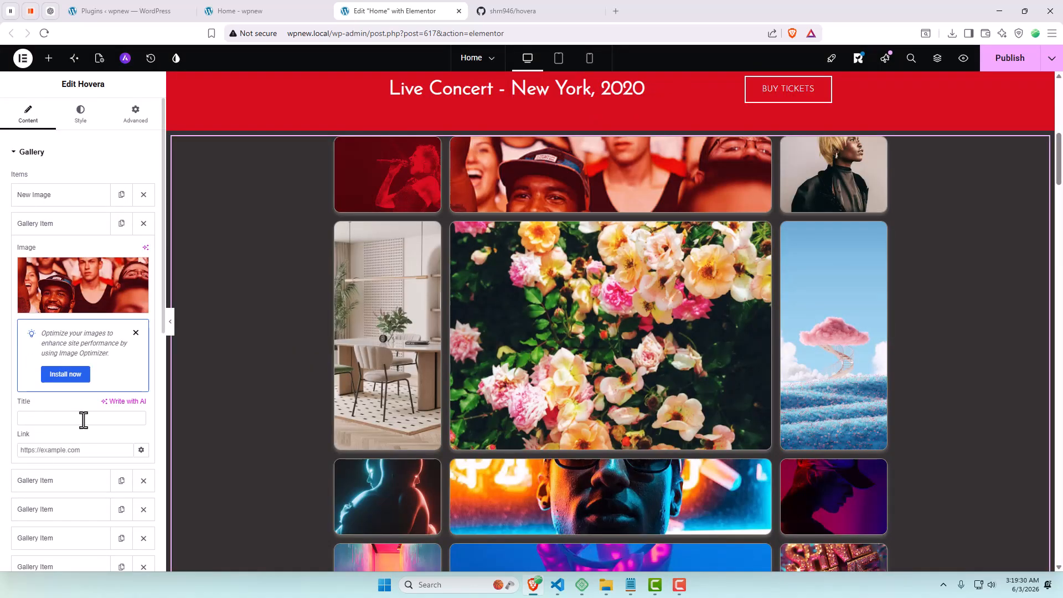
left_click(83, 419)
type("Live Mu")
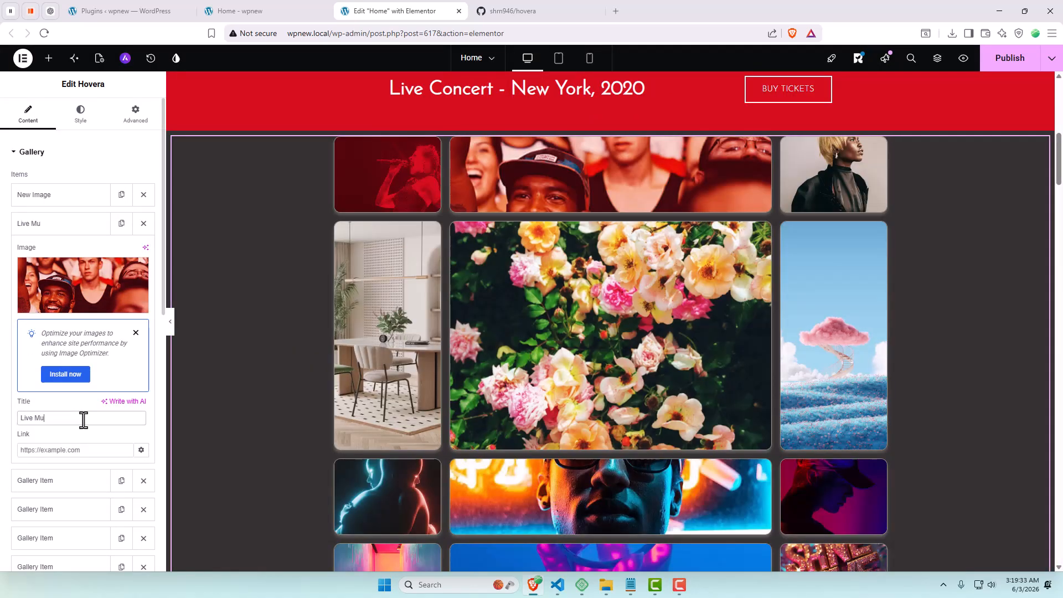
type("sic")
left_click(55, 223)
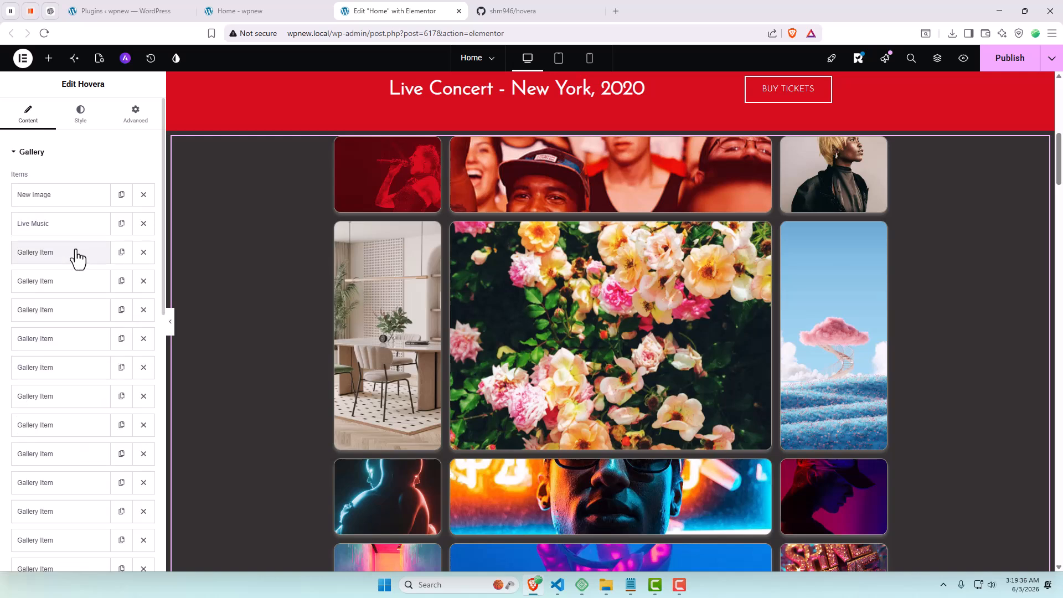
Replace the third gallery item's picture with bg-02-free-img and title it "New Event"
left_click(76, 254)
left_click(95, 327)
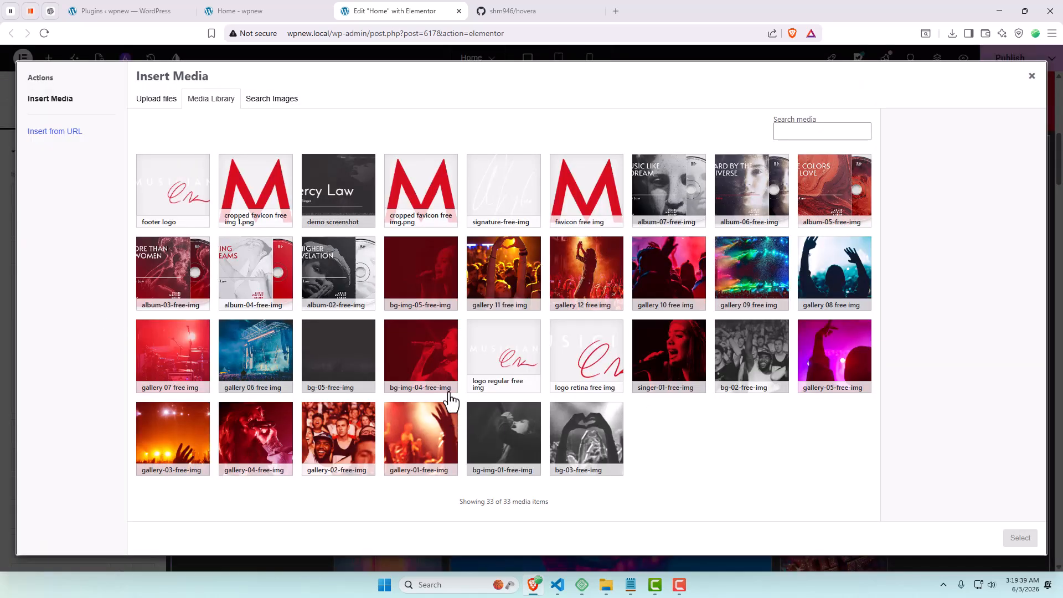
left_click(752, 354)
left_click(1021, 537)
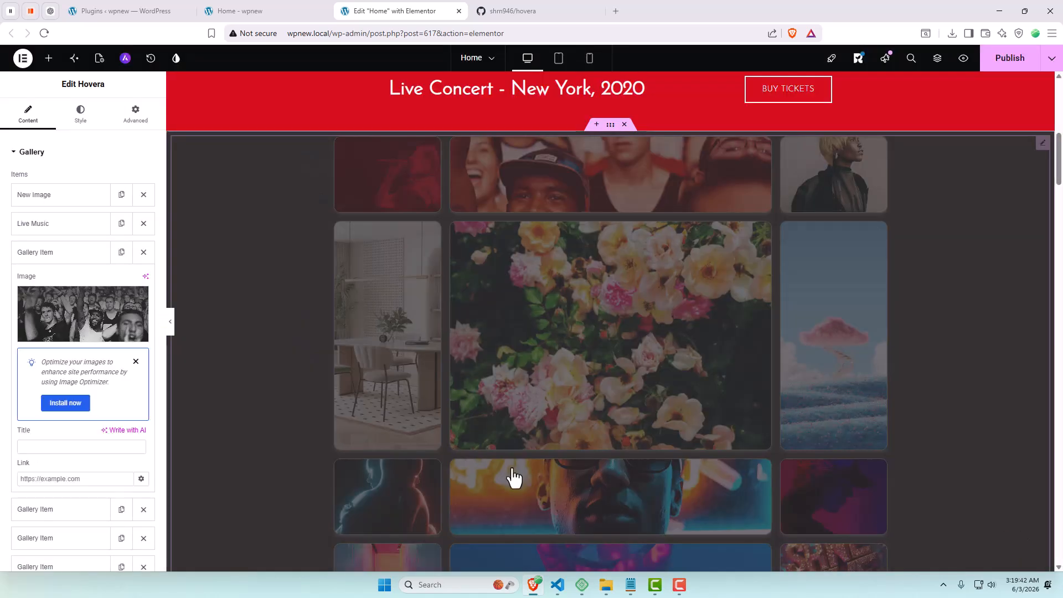
scroll(43, 346, "down", 2)
left_click(56, 339)
type("New Event")
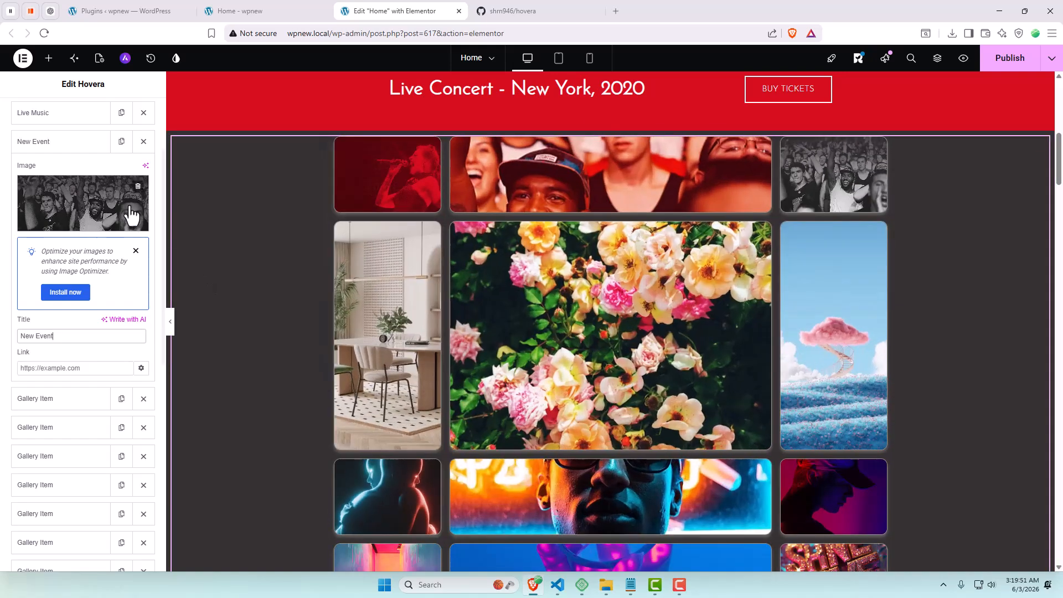
left_click(83, 143)
Remove the last four items from the Hovera gallery
scroll(89, 277, "down", 5)
left_click(142, 443)
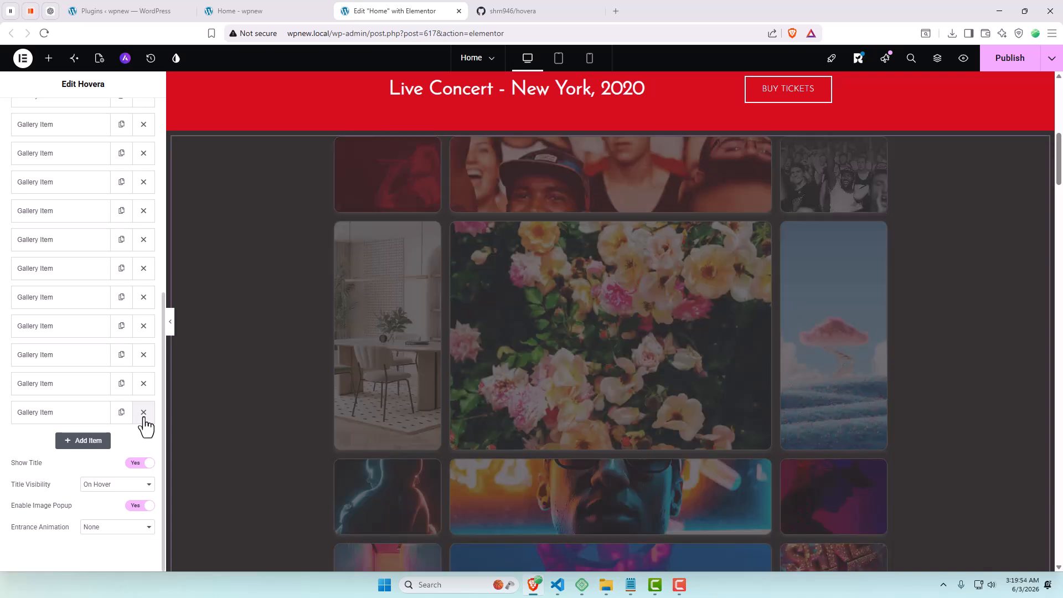
left_click(142, 413)
left_click(142, 384)
left_click(143, 355)
Add another item at the end of the Hovera gallery with the picture gallery 06 free img and the title "Live Concert"
left_click(99, 358)
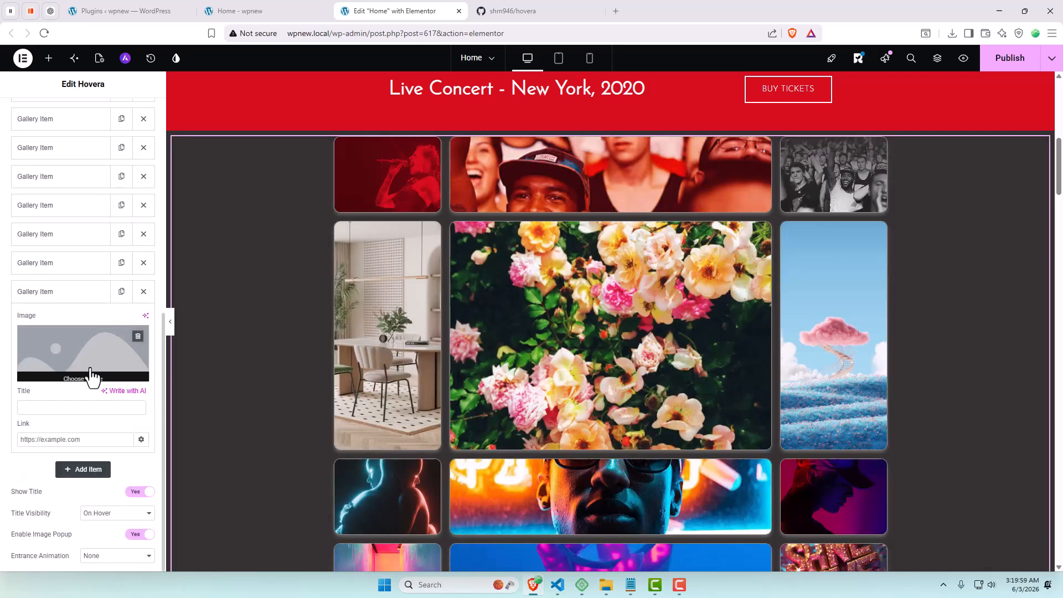
left_click(87, 265)
left_click(87, 265)
left_click(89, 291)
left_click(92, 339)
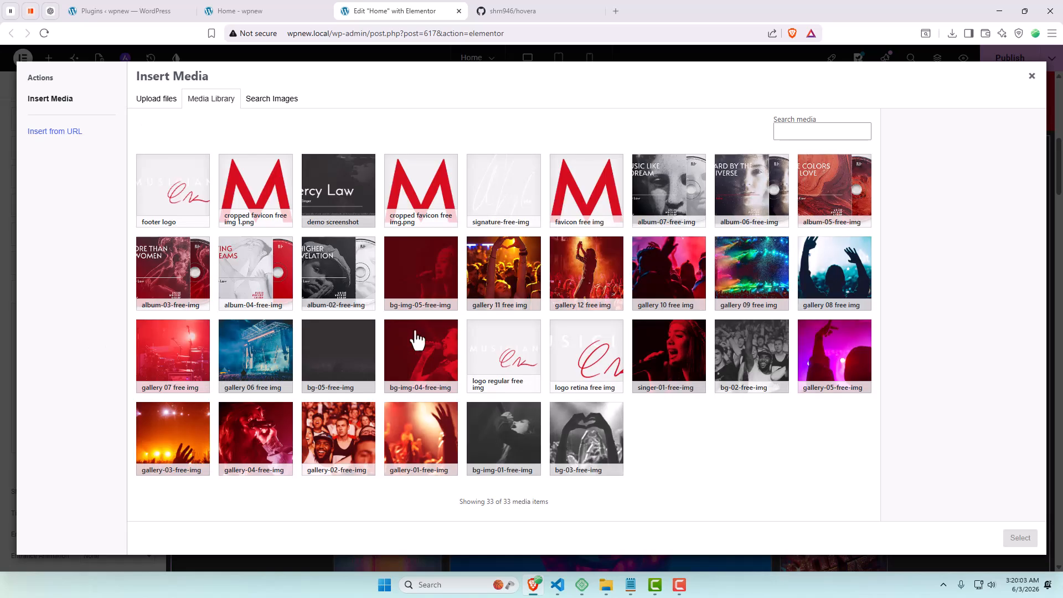
left_click(273, 363)
left_click(1020, 537)
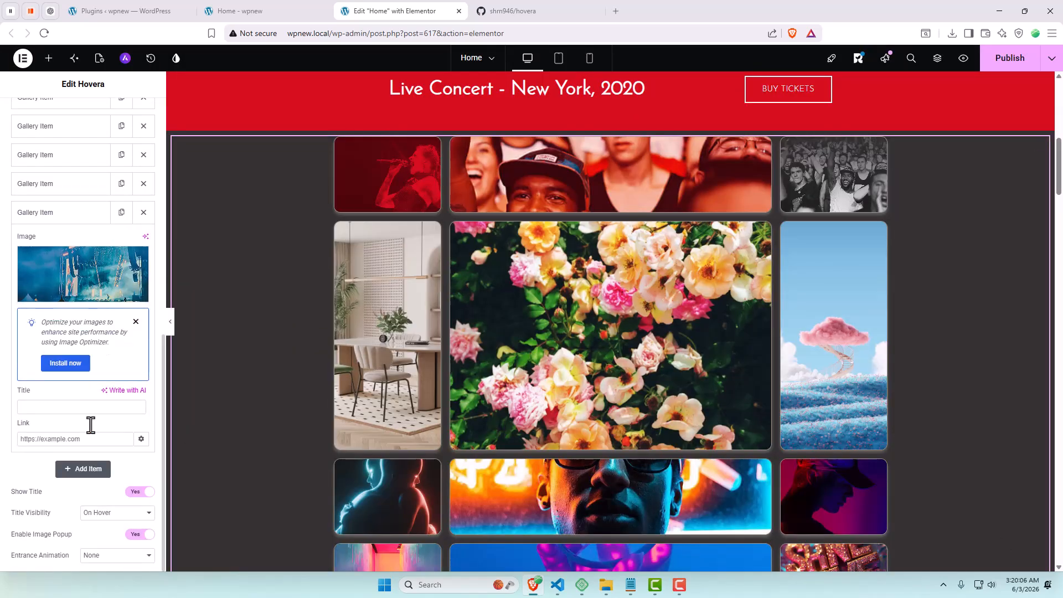
type("Live Concert")
scroll(928, 384, "down", 10)
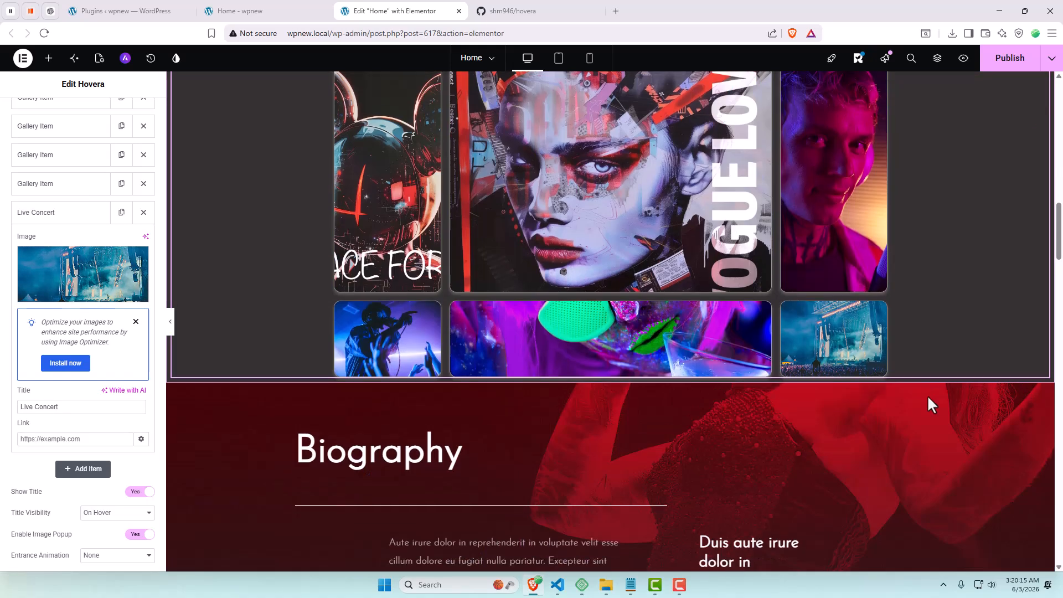
left_click(78, 212)
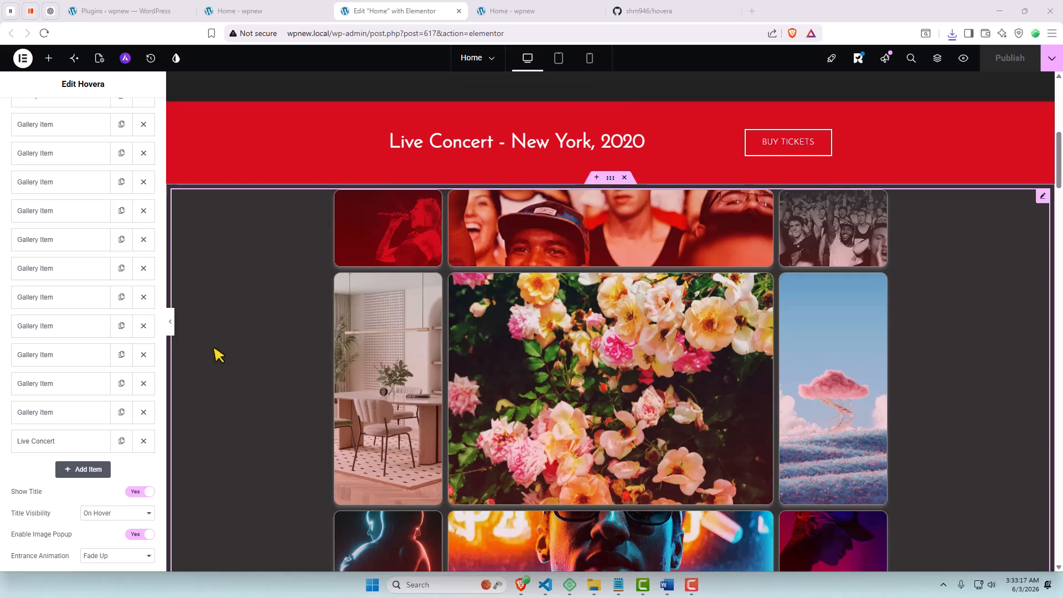
Try switching the gallery's title display and image popup off and on again, keeping Title Visibility at On Hover
scroll(214, 352, "down", 5)
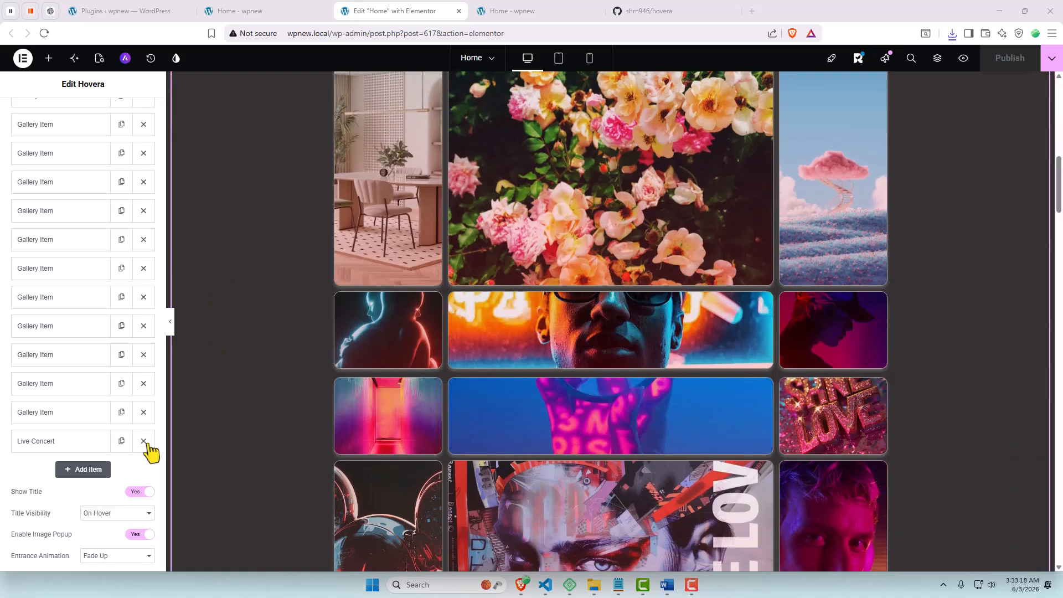
left_click(128, 492)
left_click(142, 517)
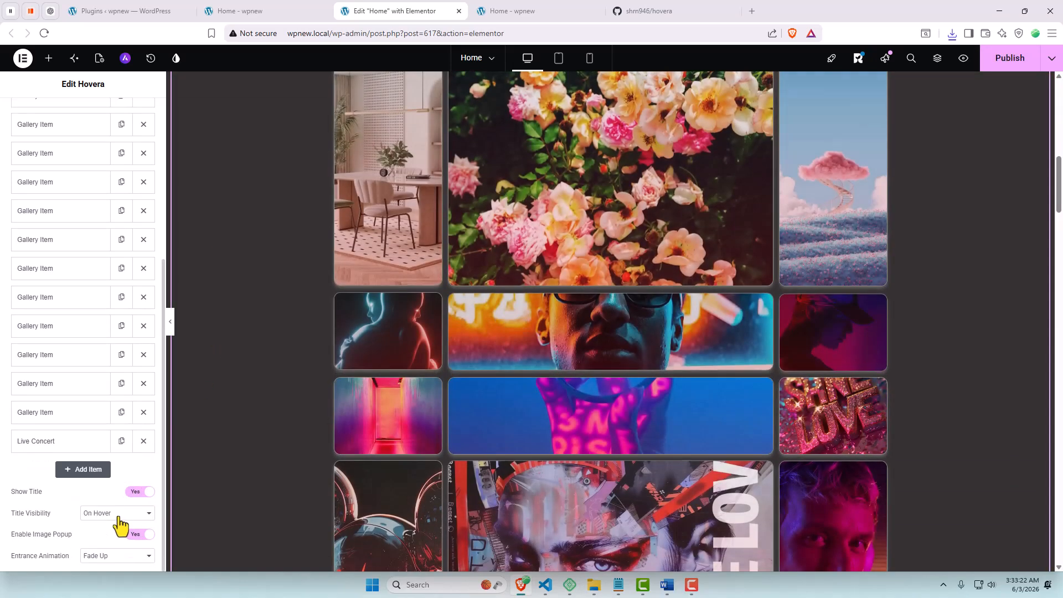
left_click(120, 515)
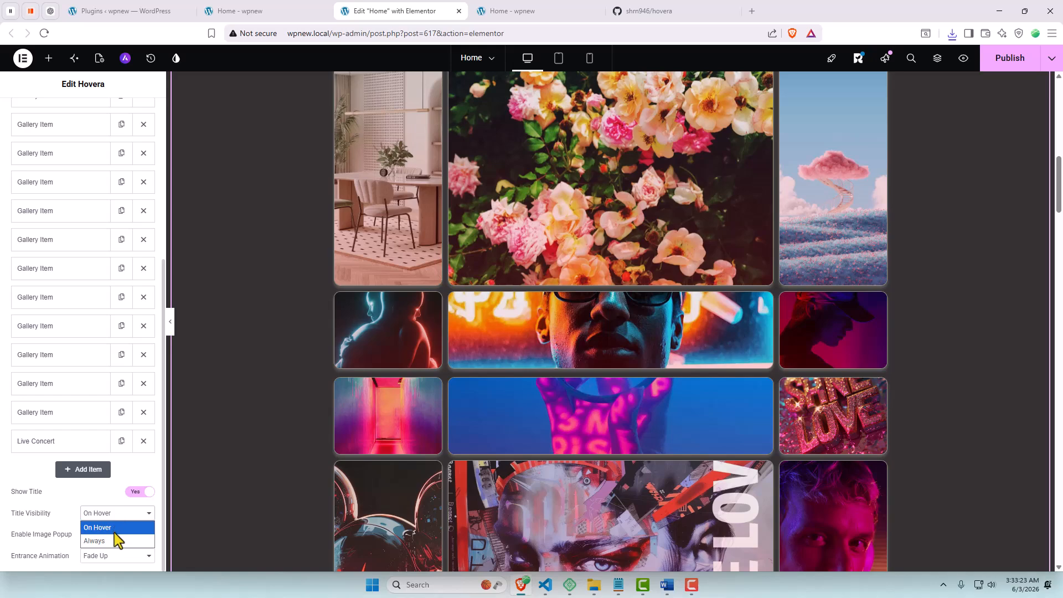
left_click(114, 528)
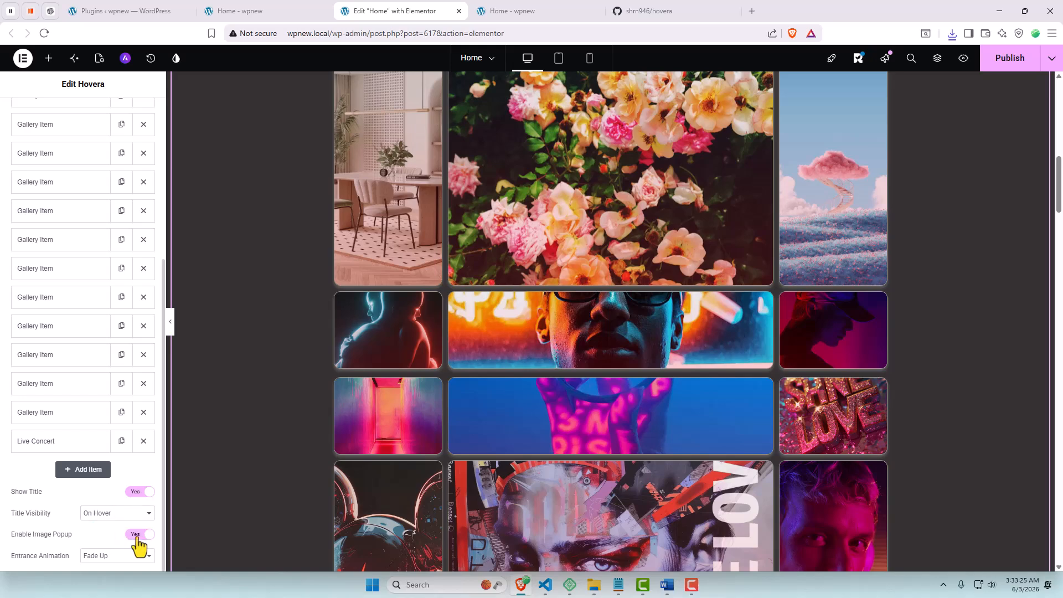
left_click(136, 536)
left_click(145, 535)
Set the gallery's entrance animation to Scale In
left_click(123, 557)
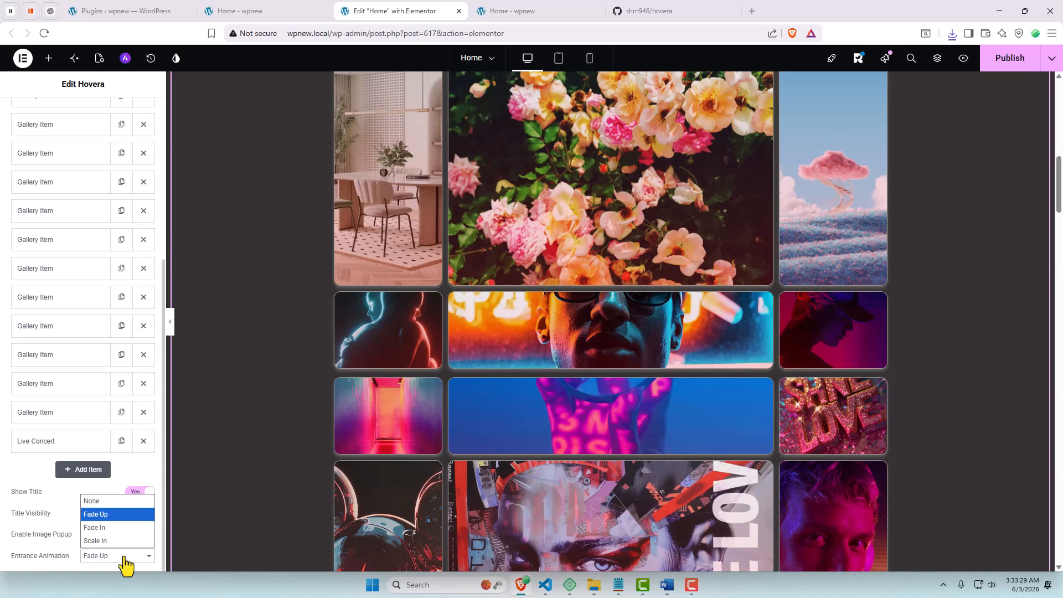
left_click(131, 540)
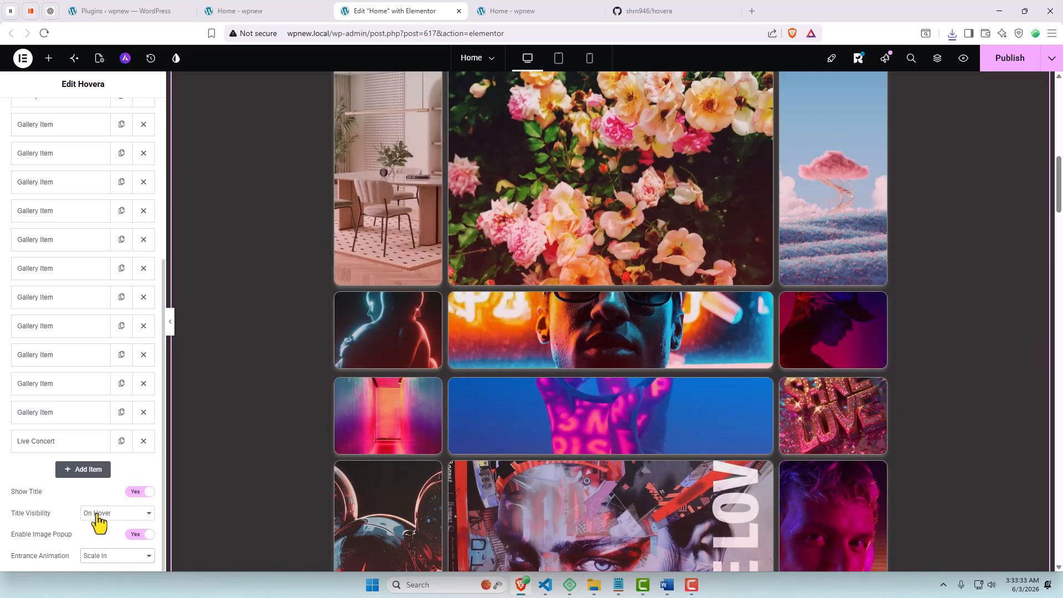
Set the grid gap of the Hovera gallery to 12 in its style settings
scroll(129, 485, "up", 10)
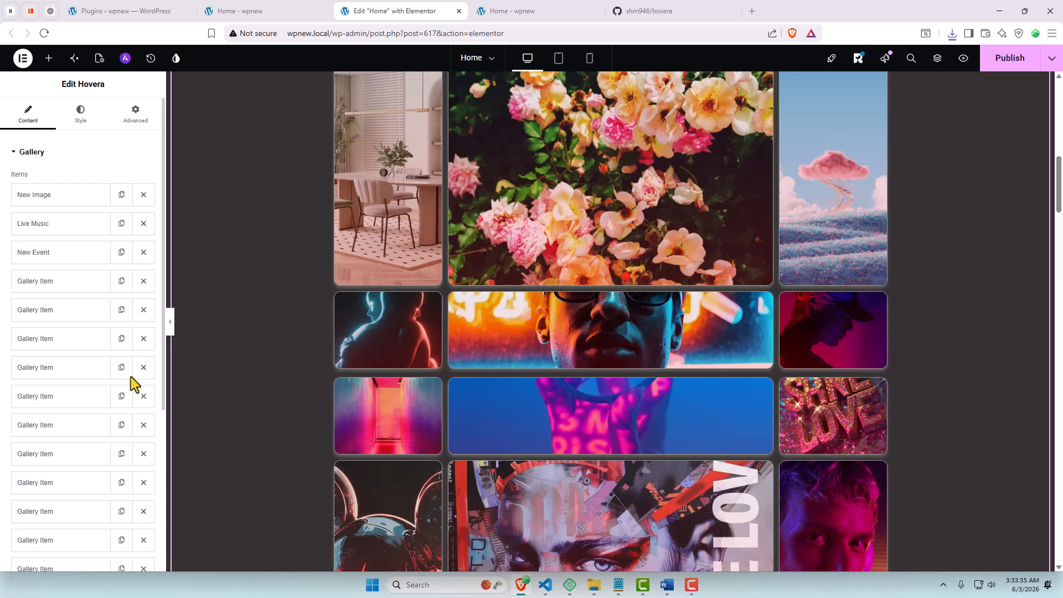
left_click(81, 116)
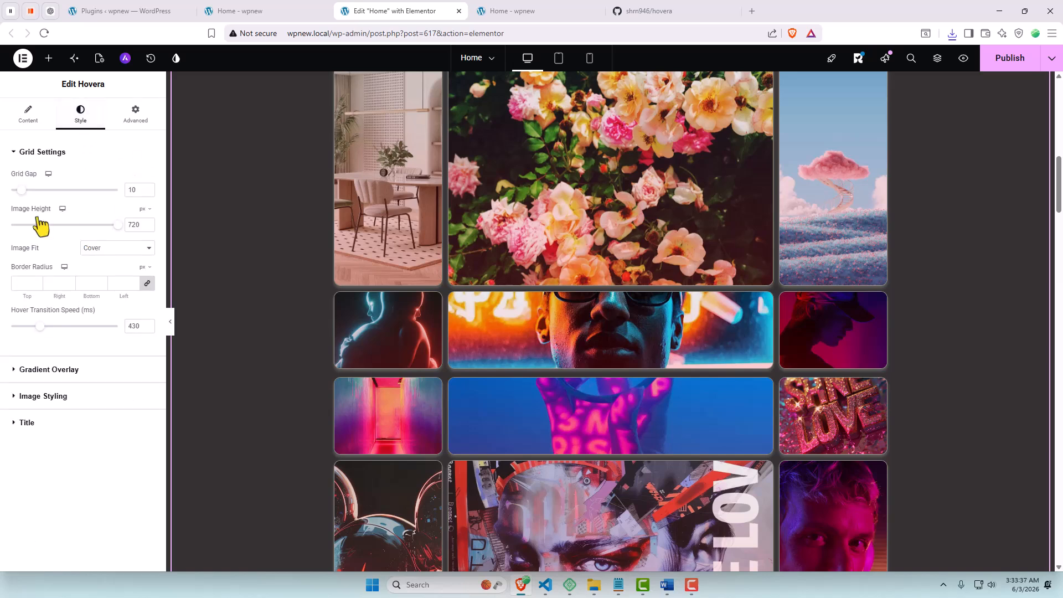
scroll(1056, 337, "up", 2)
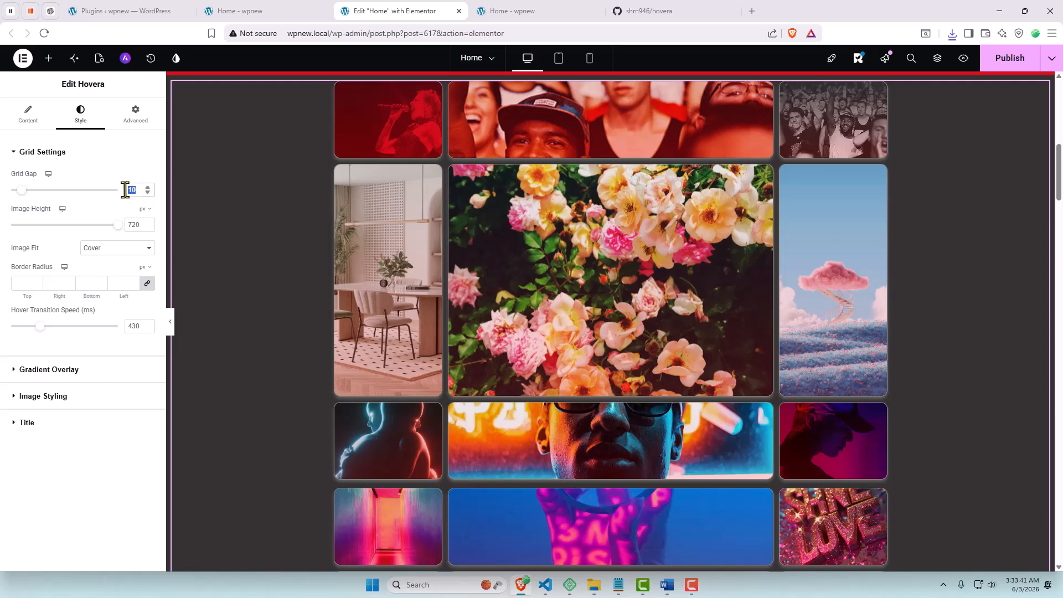
type("12")
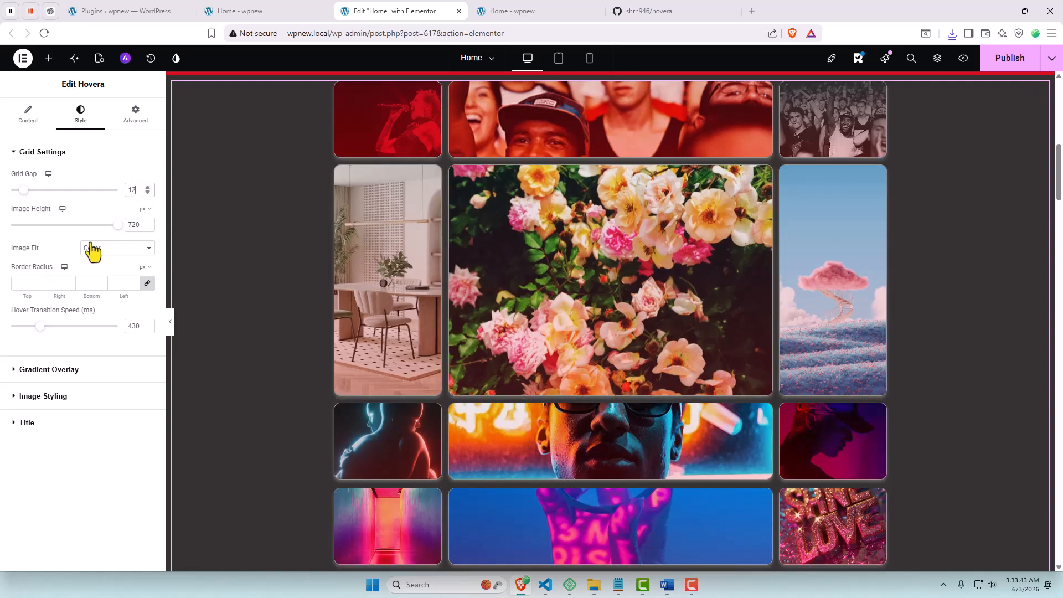
Try the Contain image fit on the gallery pictures and return to Cover
left_click(122, 255)
left_click(123, 262)
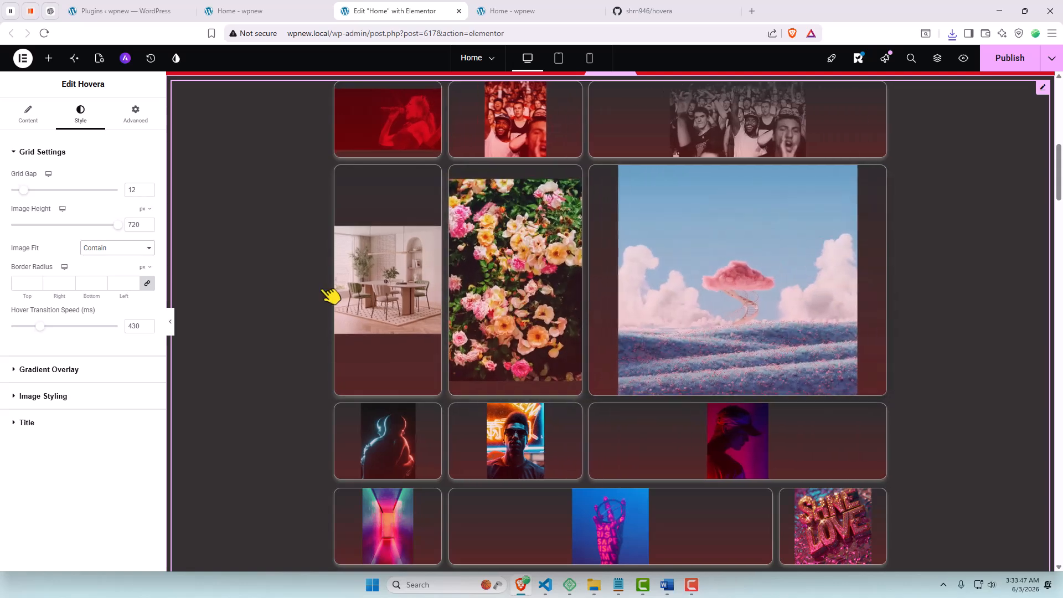
left_click(84, 250)
left_click(87, 261)
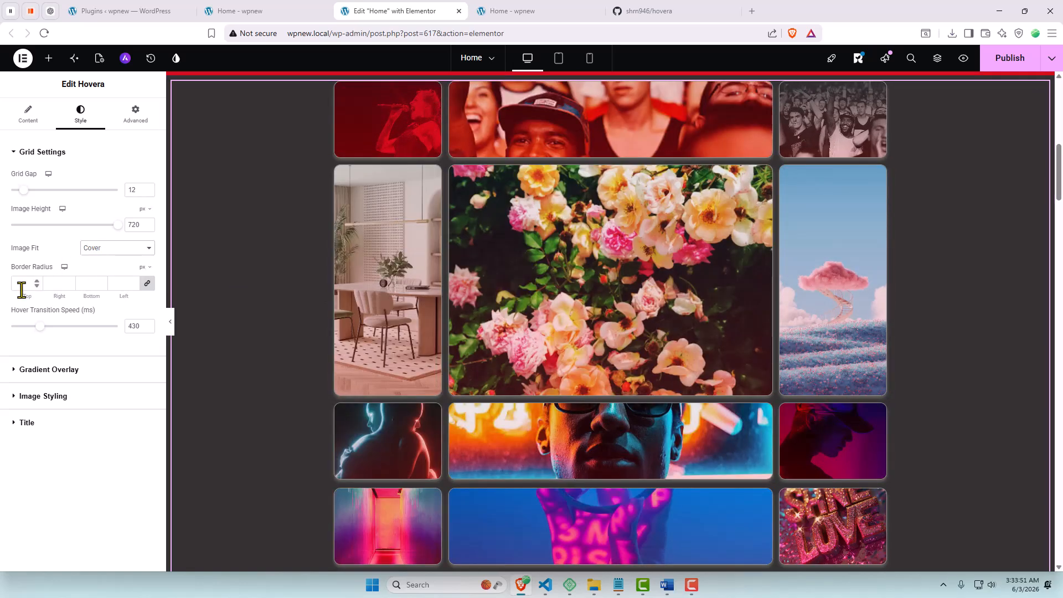
Set the gallery's border radius to 10 px on all sides and its hover transition speed to 420 ms
type("20")
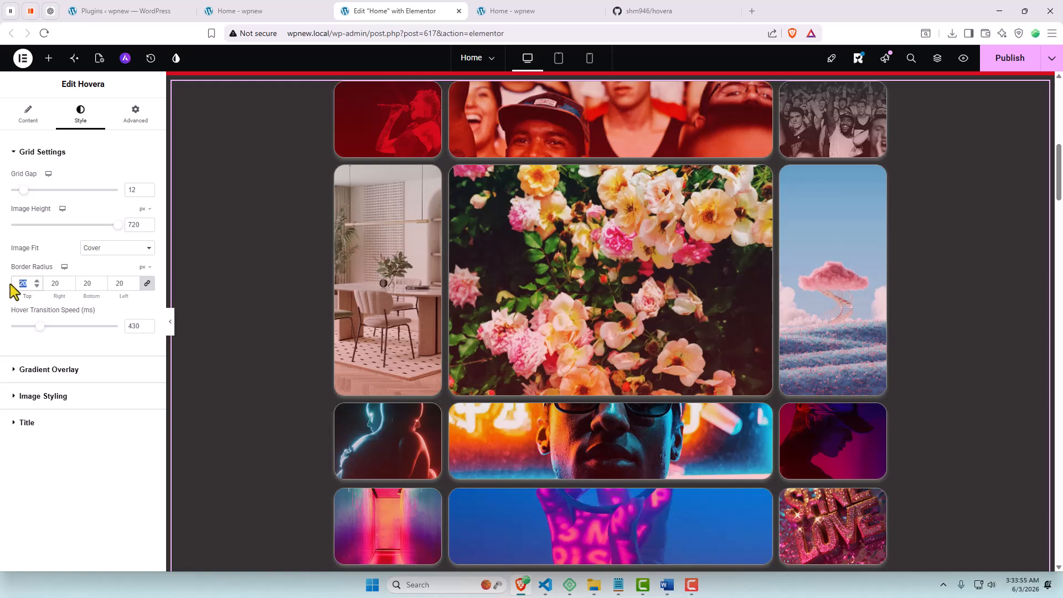
type("10")
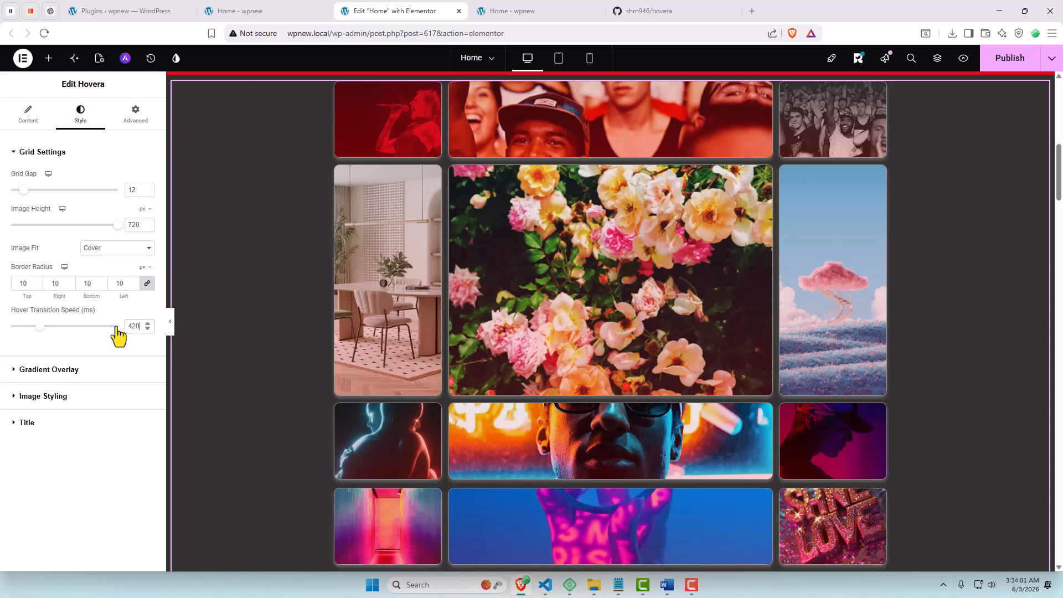
Switch the gallery's gradient overlay off and on again to compare the pictures with and without it
left_click(101, 381)
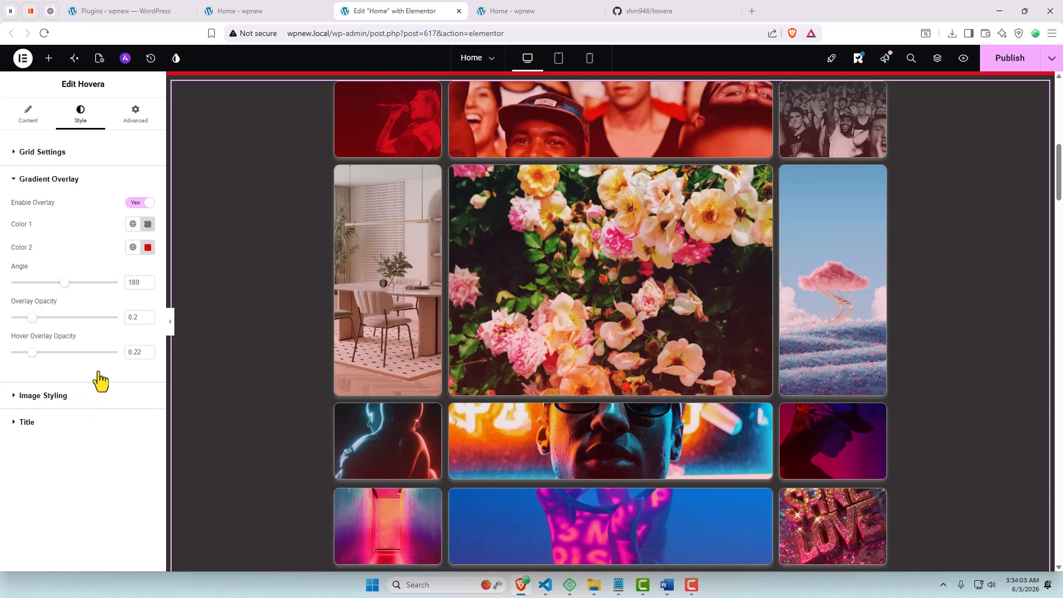
left_click(136, 204)
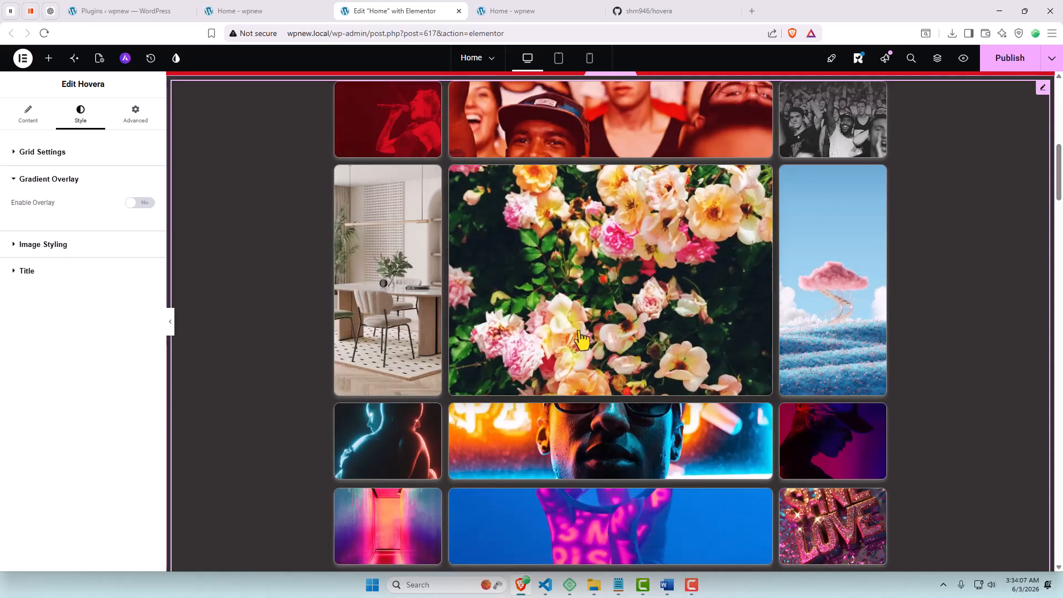
left_click(142, 204)
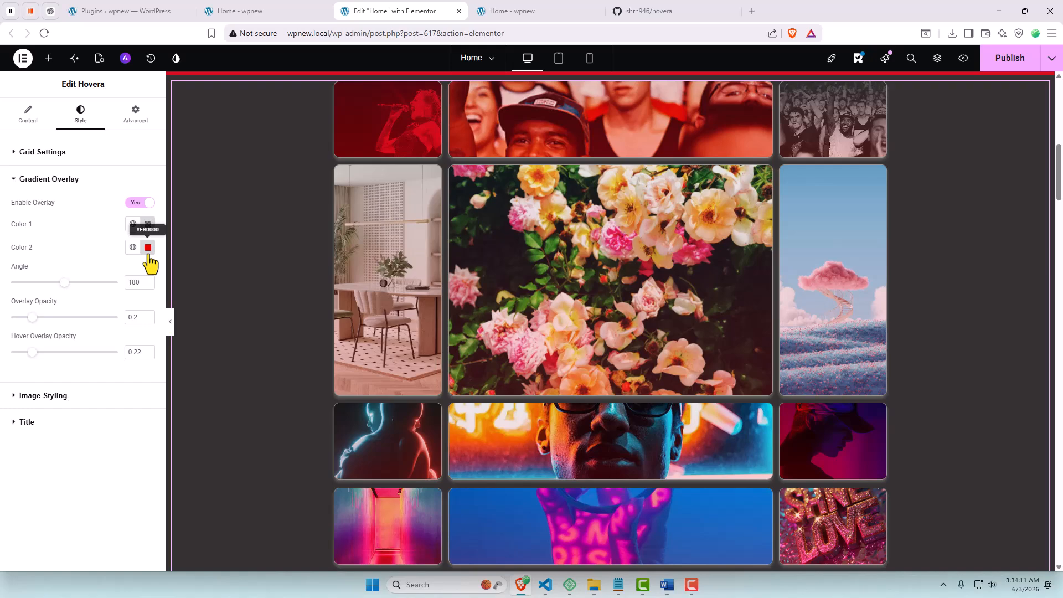
Try the light pink #FFC7C7 as Color 2 of the gradient overlay
left_click(148, 248)
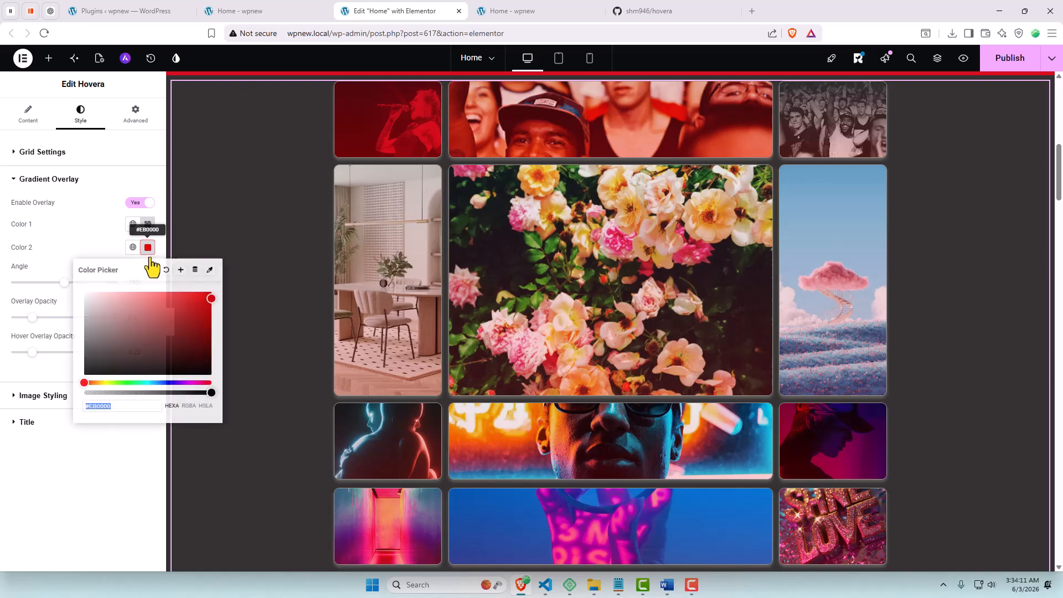
left_click_drag(140, 333, 111, 292)
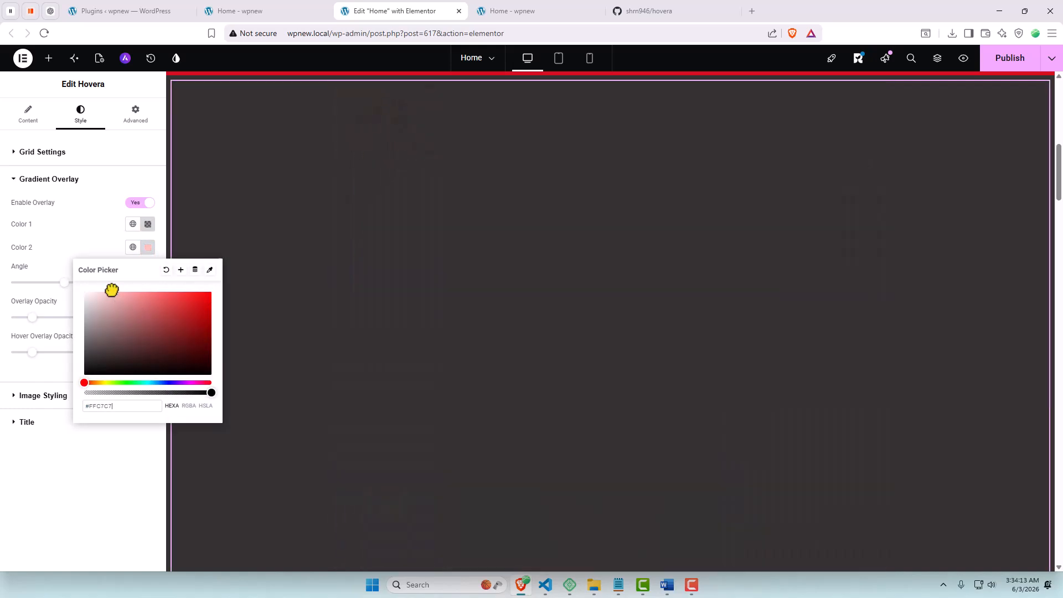
left_click(95, 244)
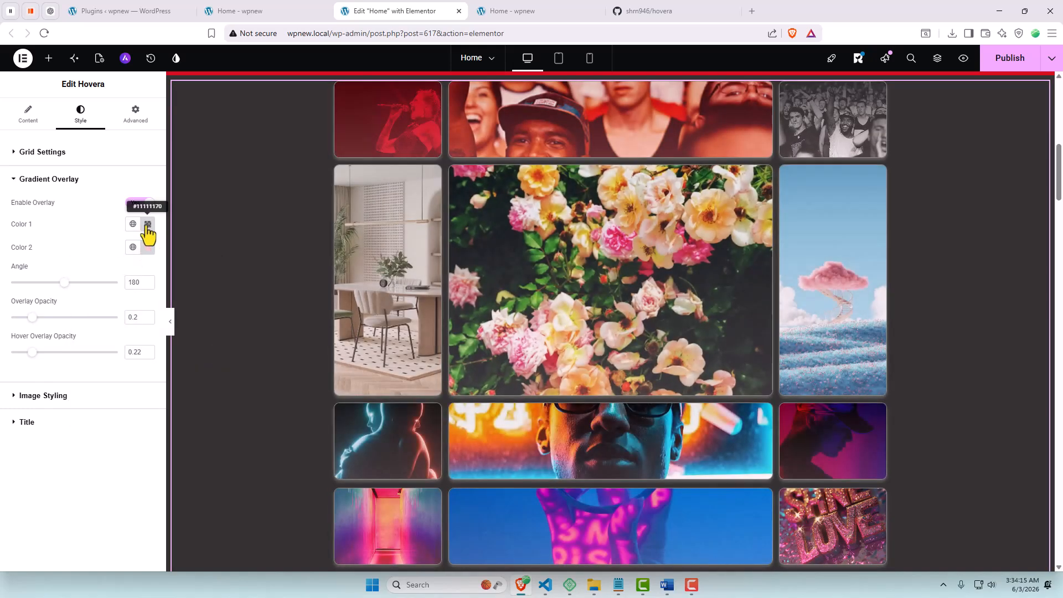
Make Color 1 of the gradient overlay more transparent with #1111114D and set the overlay opacity to 0.25
left_click(148, 224)
left_click_drag(135, 370, 124, 371)
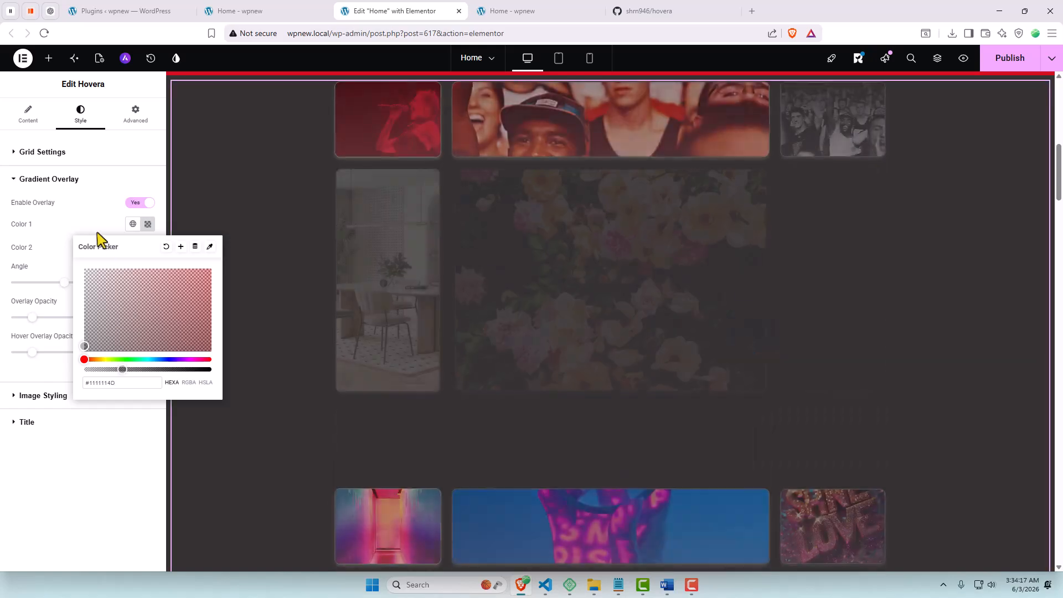
left_click(98, 231)
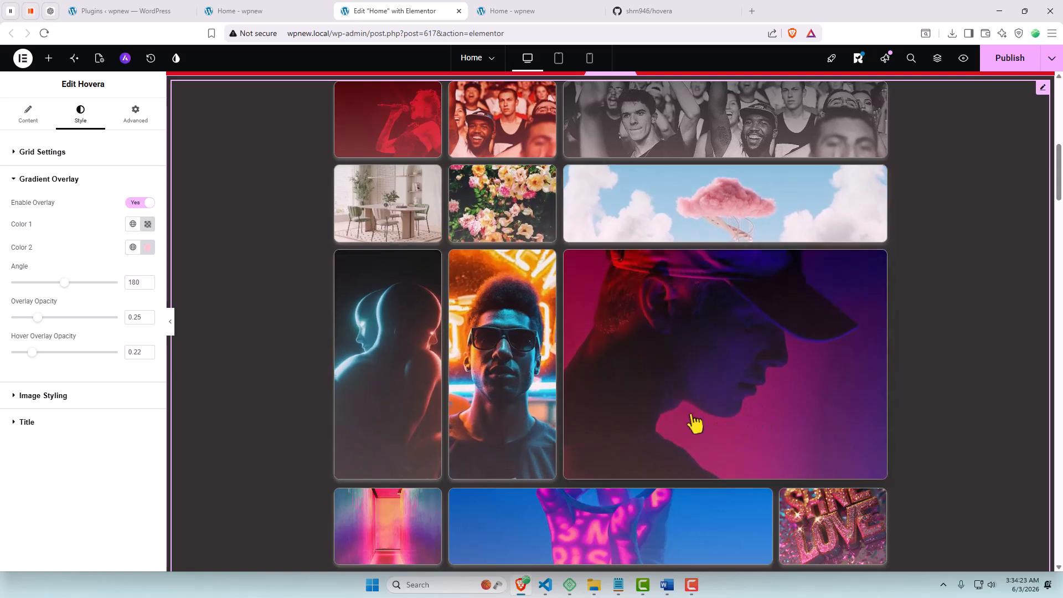
Change Color 2 of the gradient overlay to a strong red
left_click(147, 248)
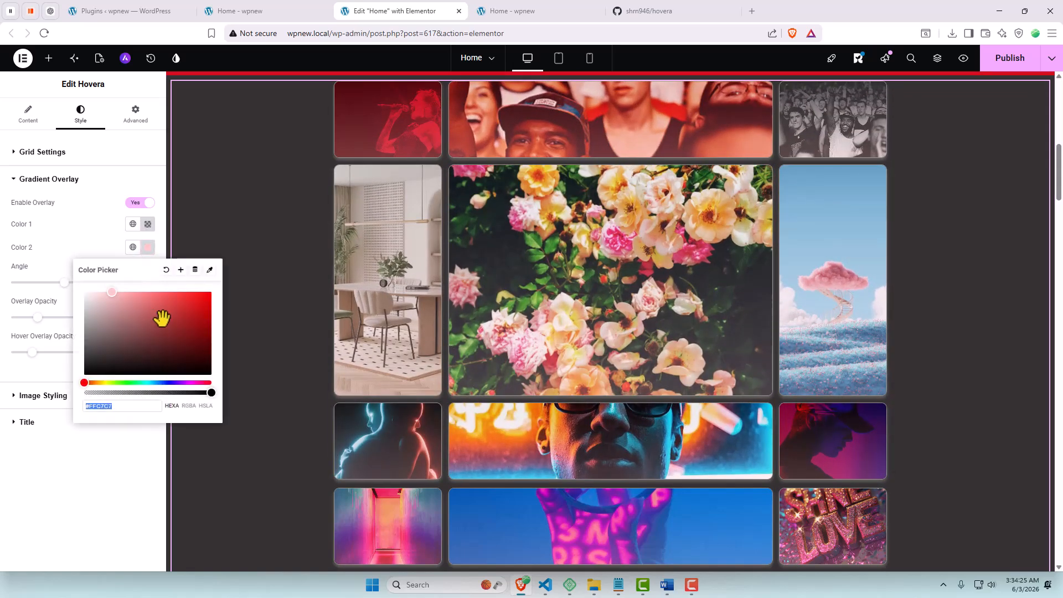
left_click(213, 305)
left_click(91, 257)
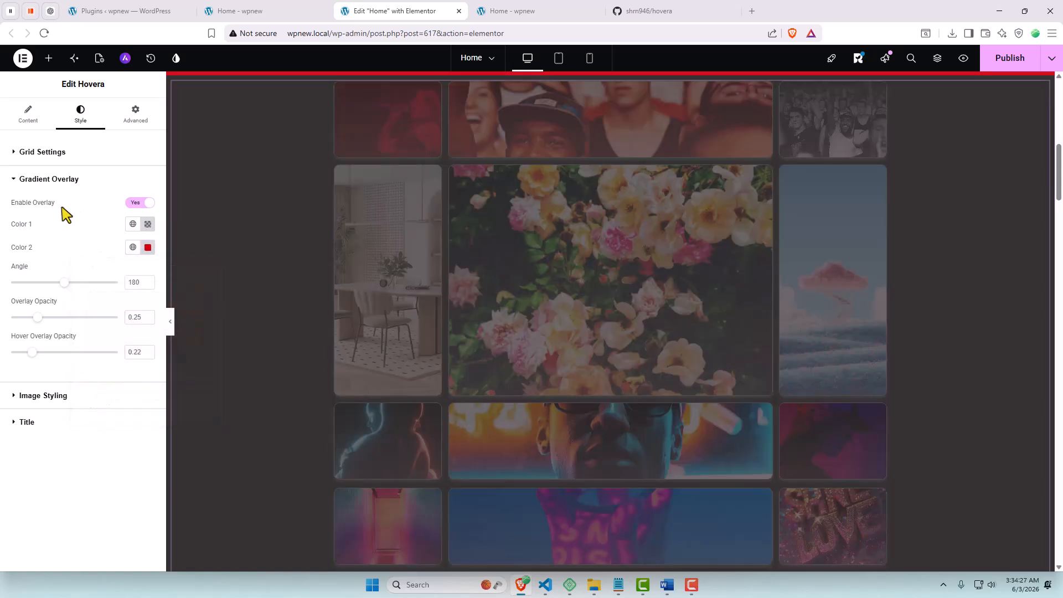
Examine the image styling options for border type, box shadow, hover shadow and CSS filters
left_click(15, 183)
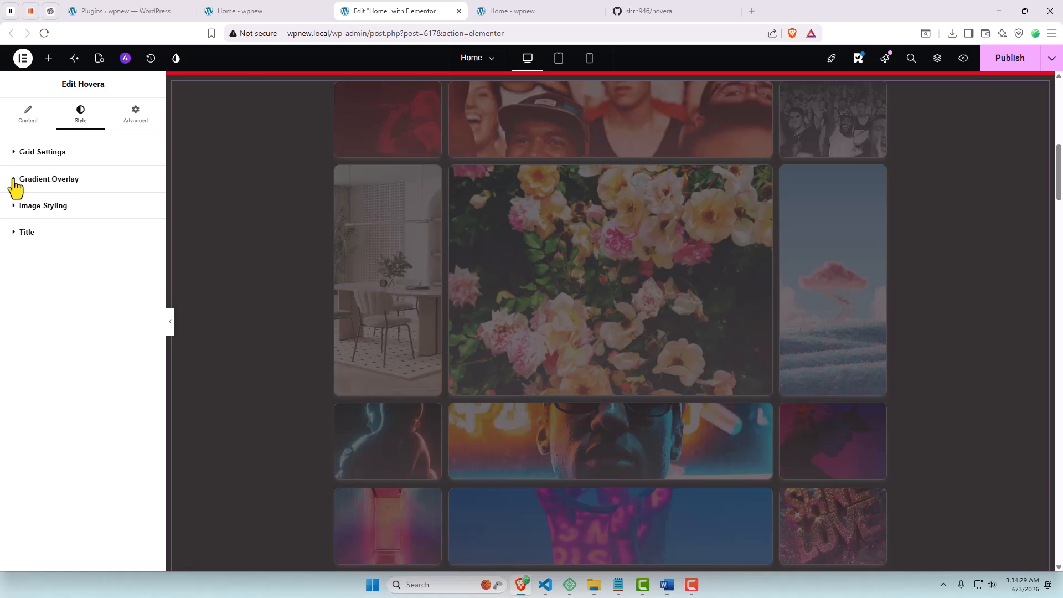
left_click(82, 222)
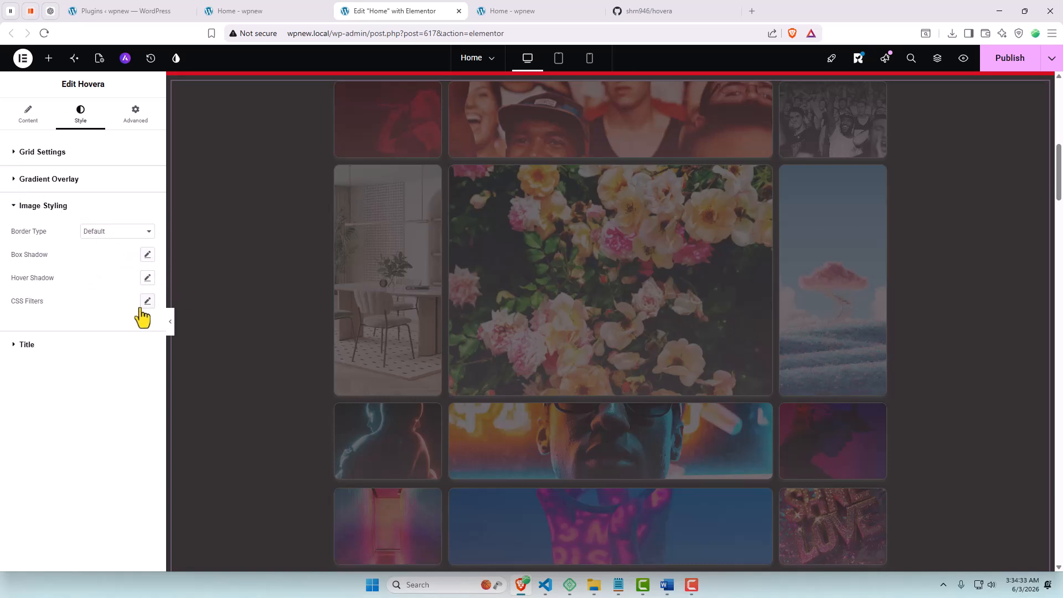
Set the color of the gallery titles to the dark red #832525
left_click(83, 348)
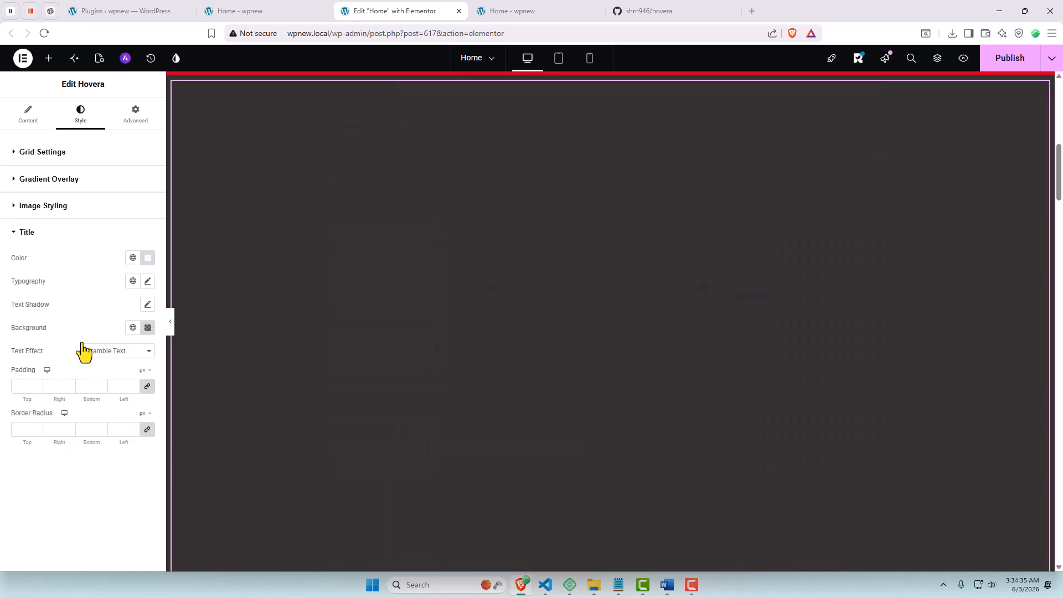
mouse_move(340, 284)
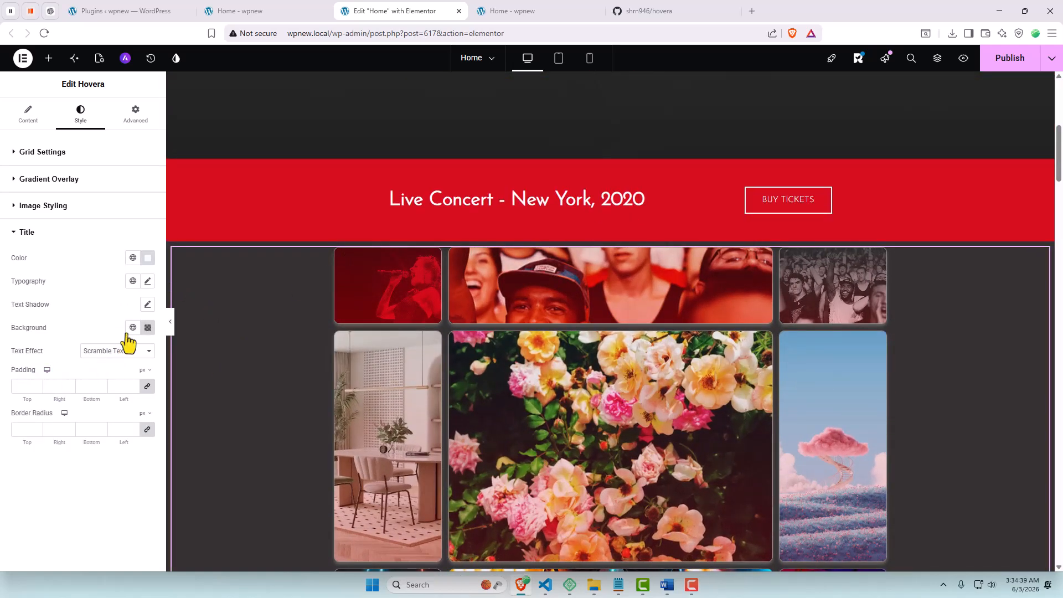
left_click(148, 258)
left_click(175, 344)
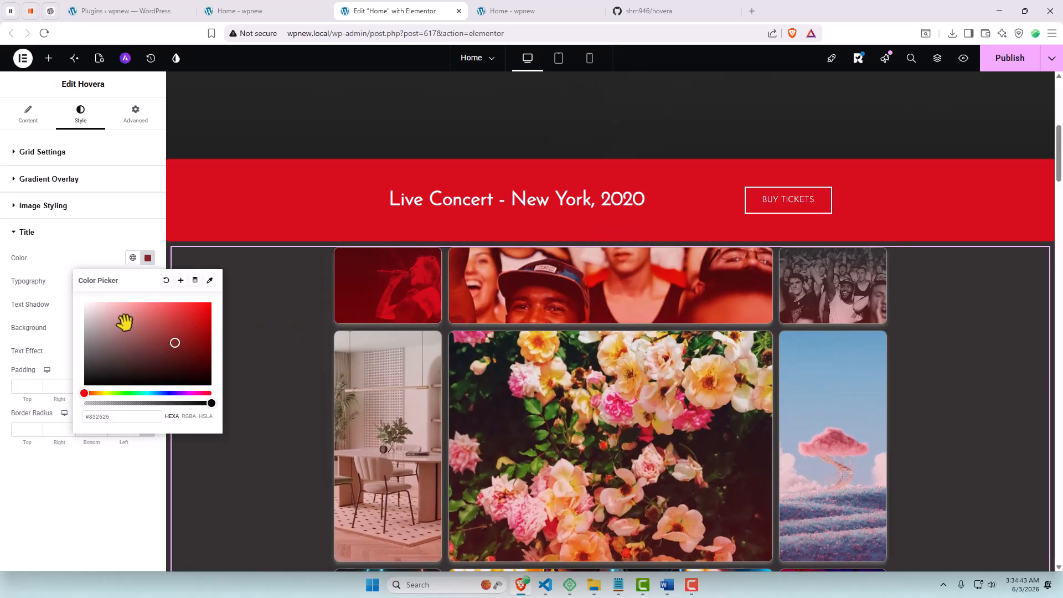
left_click(81, 262)
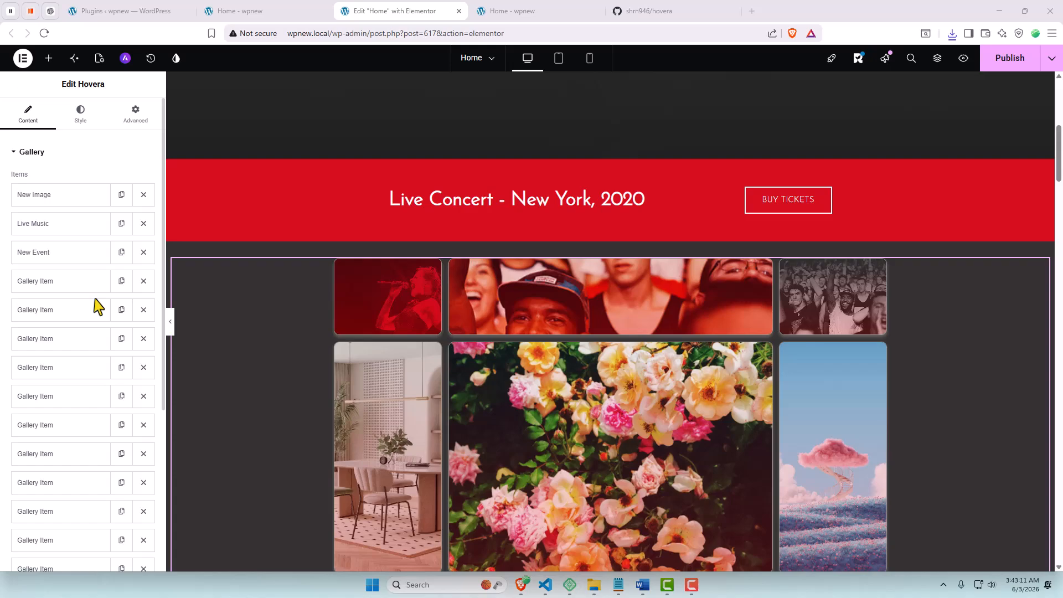
Remove the surplus gallery items from the end of the list, including Live Concert
scroll(95, 300, "down", 5)
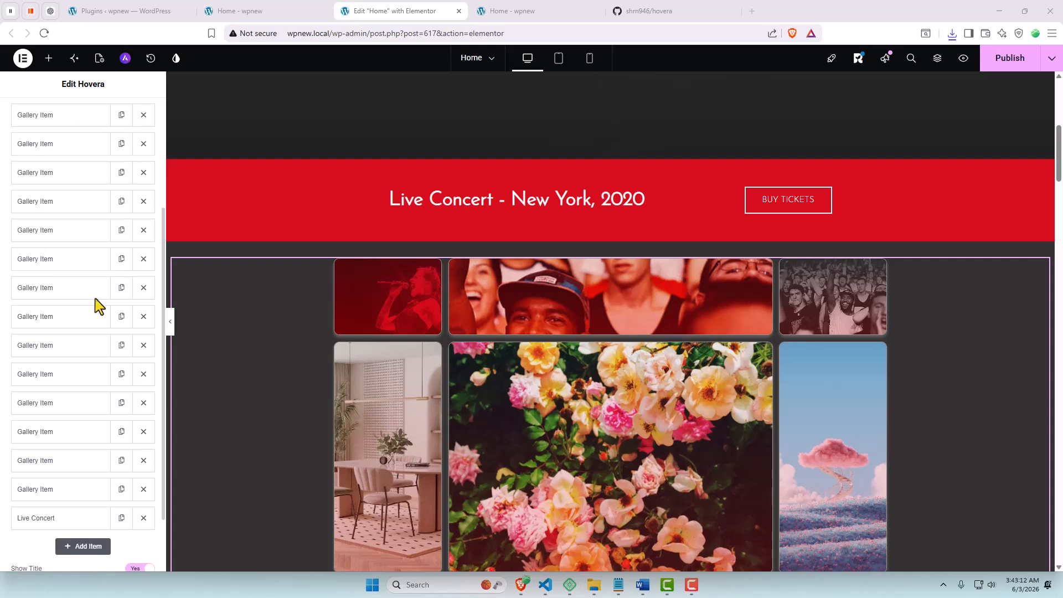
left_click(143, 447)
left_click(143, 416)
left_click(144, 388)
left_click(143, 355)
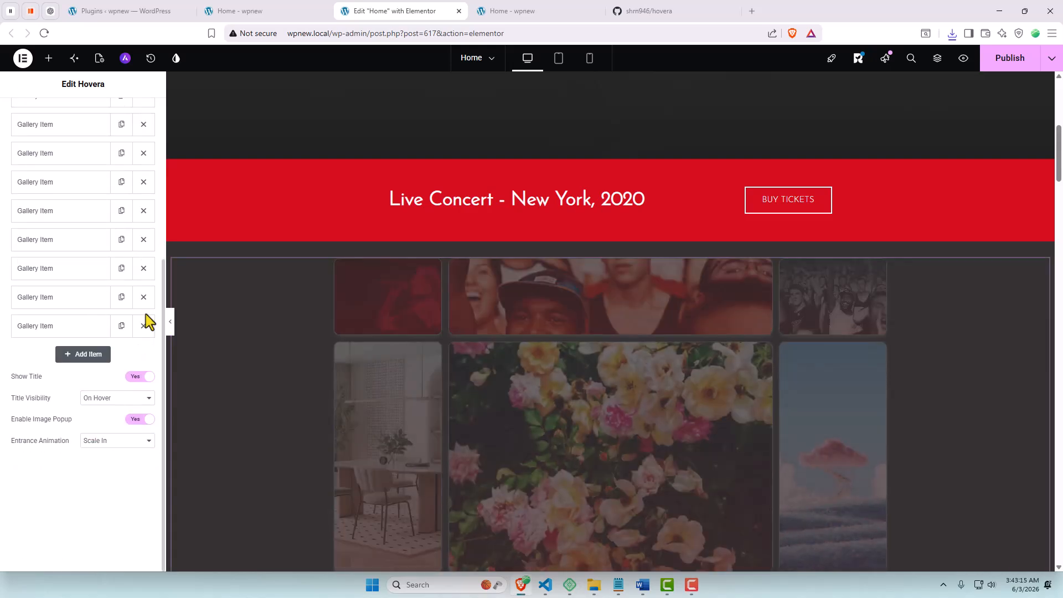
left_click(144, 326)
scroll(147, 294, "up", 4)
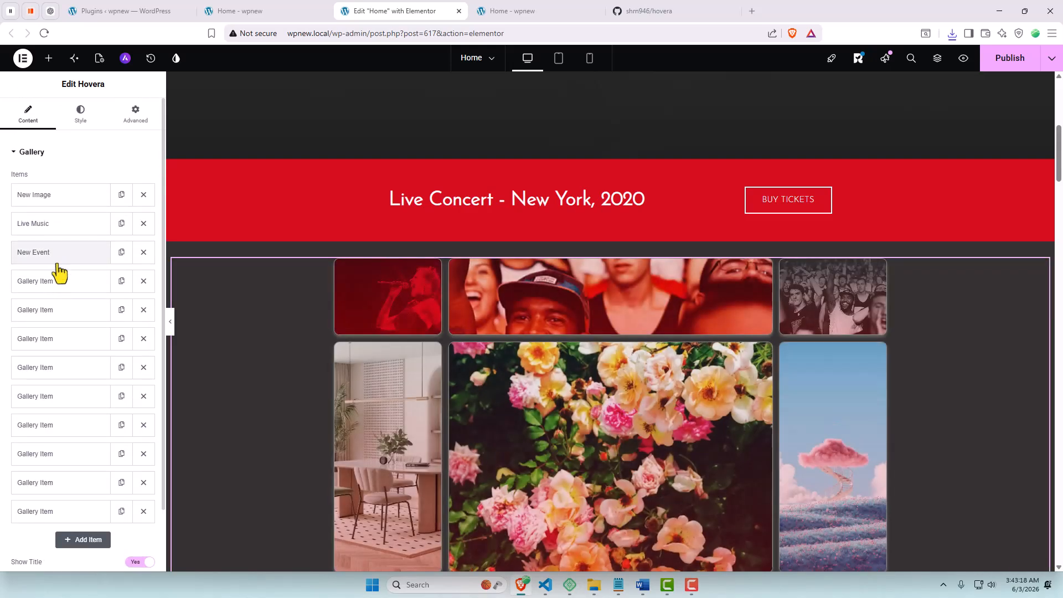
Give the fourth gallery item the image singer-01-free-img and the title Red Sea
left_click(57, 279)
left_click(98, 352)
left_click(673, 360)
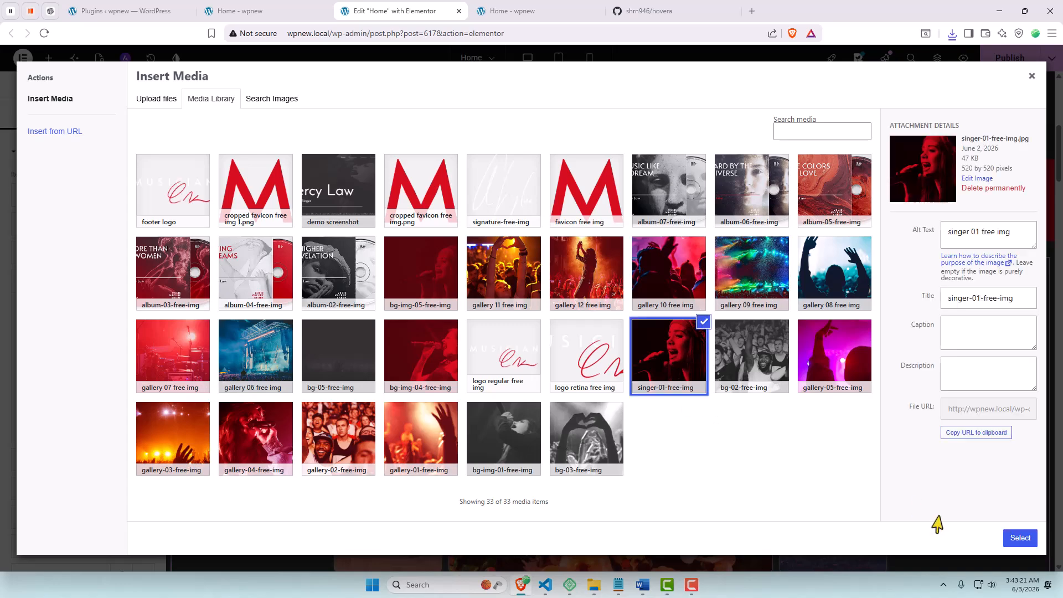
left_click(1020, 538)
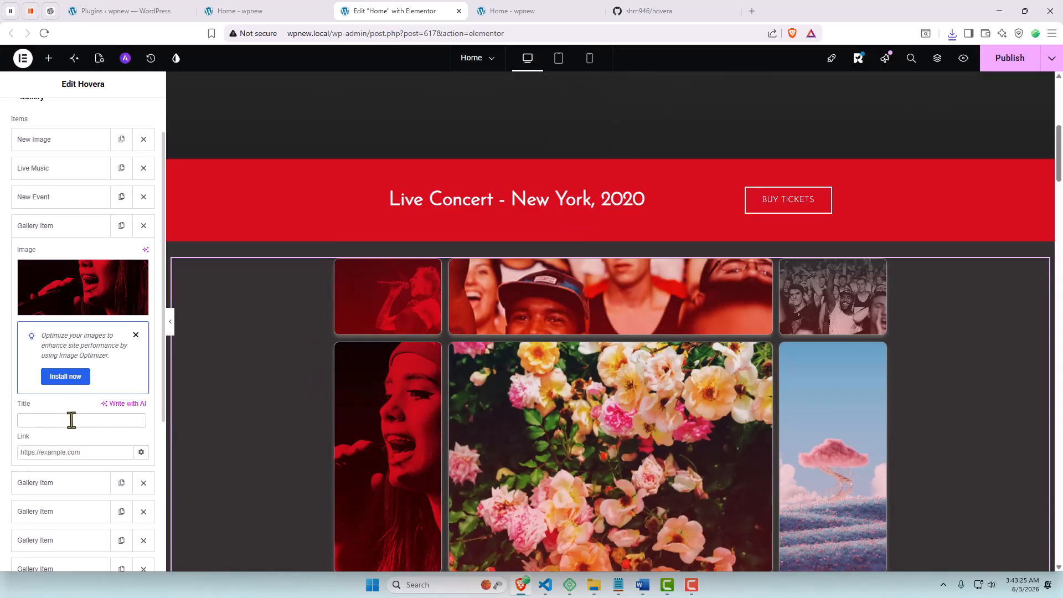
left_click(71, 420)
type("Red Sea")
left_click(49, 225)
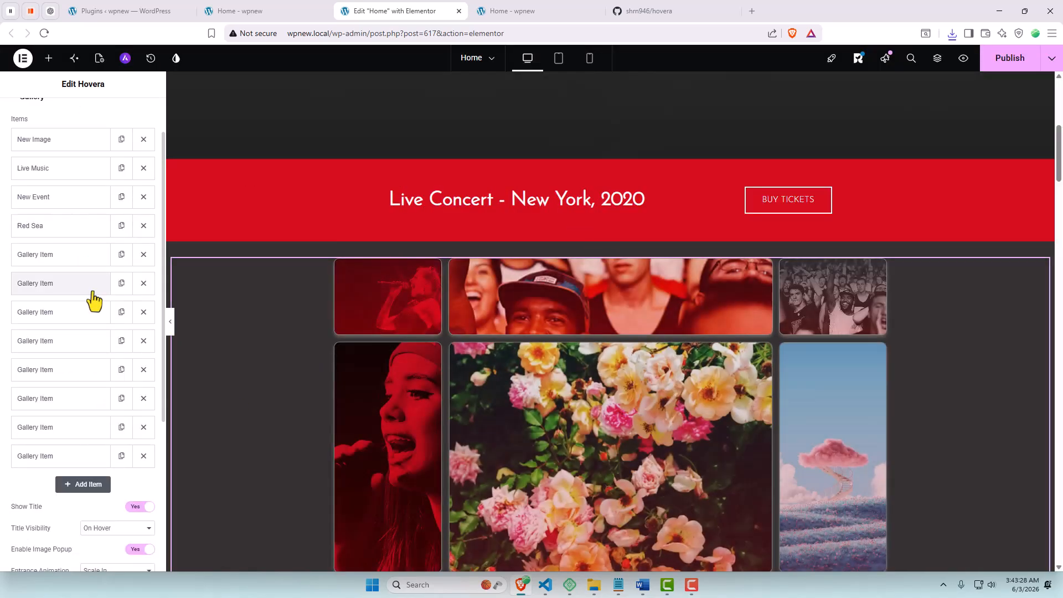
Title the gallery item with the roses Flowers and the one with the pink cloud Cloud Store
left_click(86, 258)
scroll(56, 316, "down", 1)
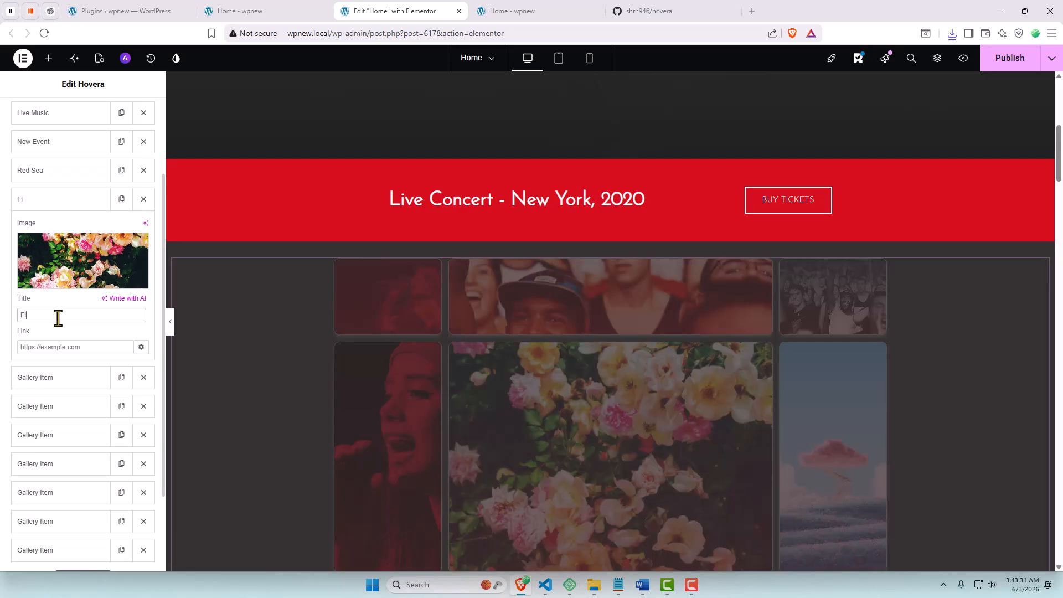
left_click(59, 319)
type("Flowers")
left_click(73, 201)
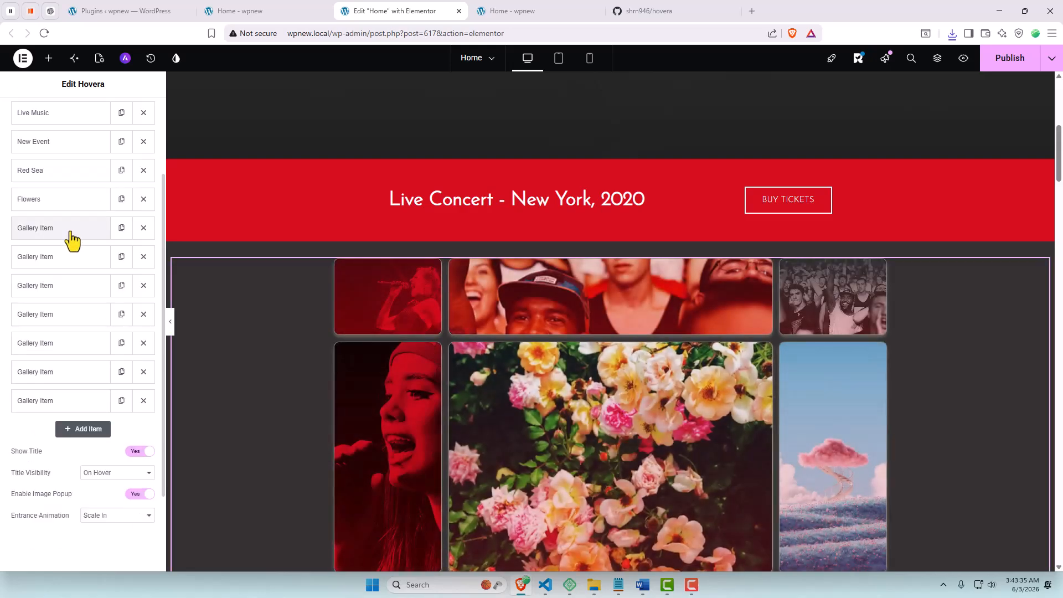
left_click(70, 233)
left_click(57, 342)
type("Cloud Store")
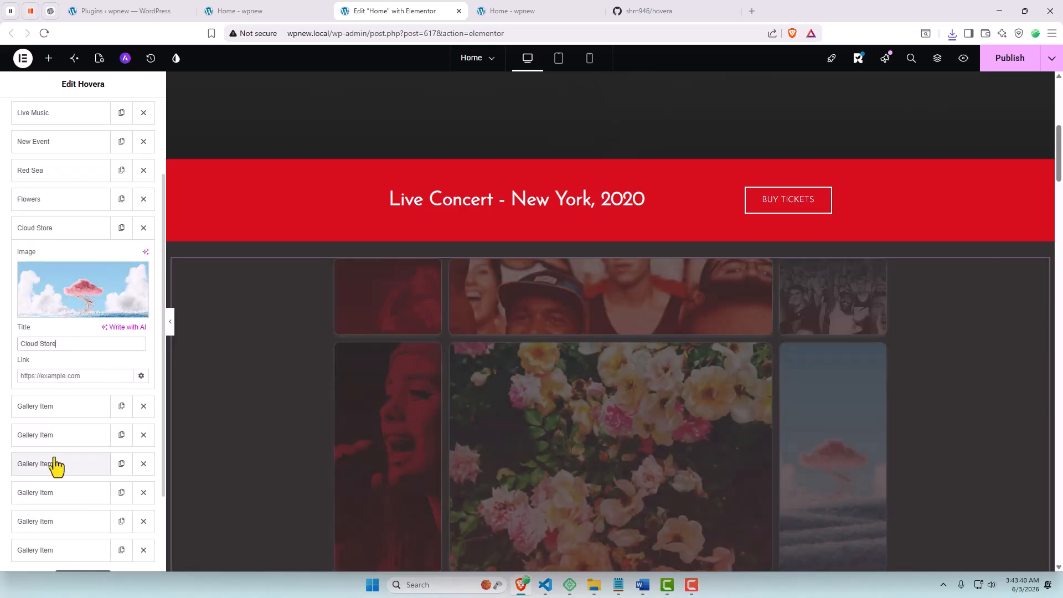
Title the gallery item with the two glowing figures Love Shine
left_click(67, 407)
scroll(72, 344, "down", 1)
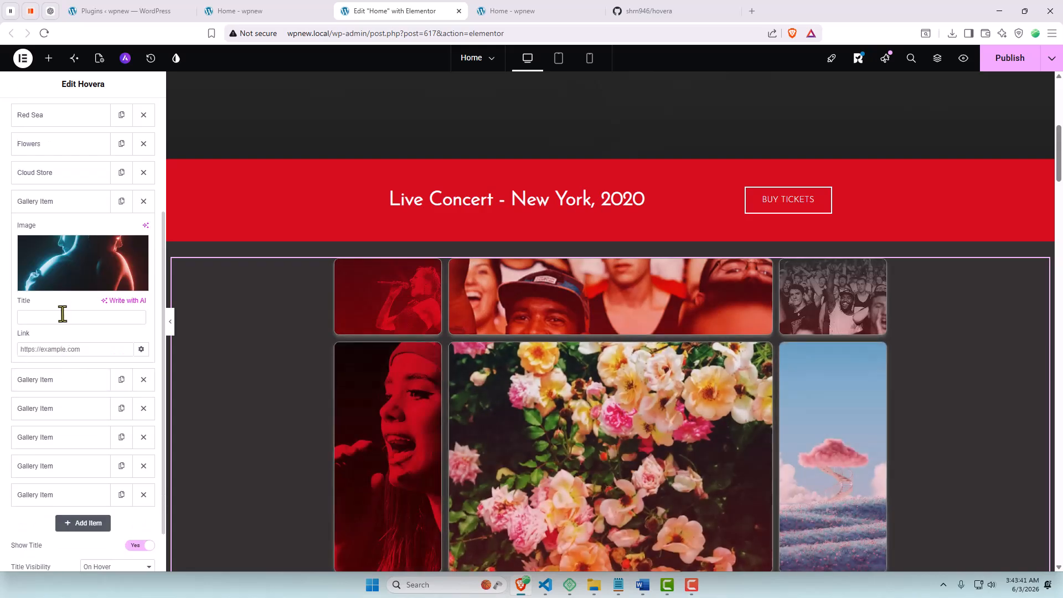
left_click(64, 316)
type("Love Shine")
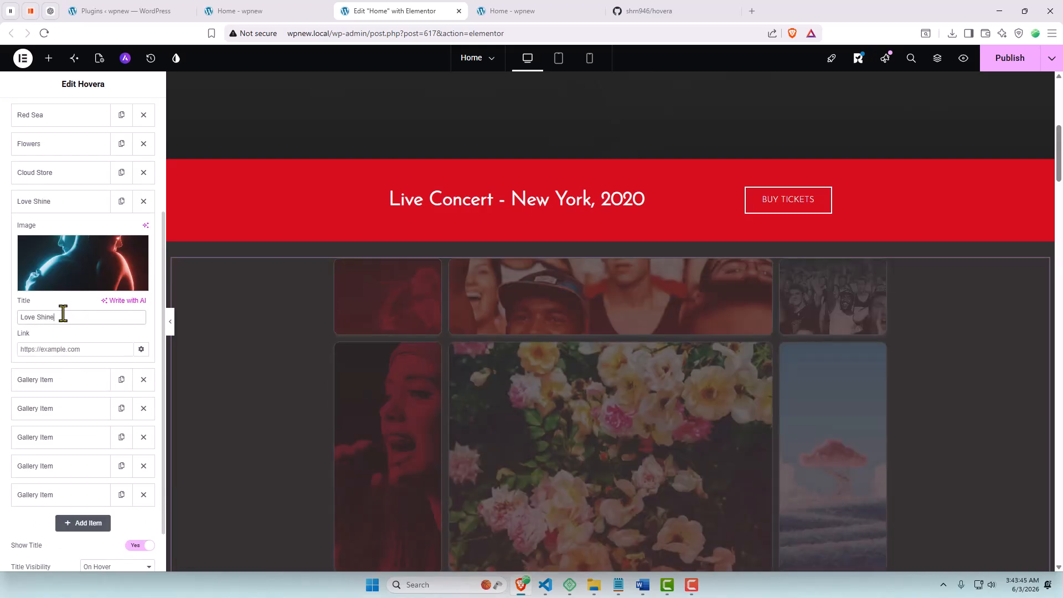
left_click(67, 208)
Delete the four untitled gallery items directly after Love Shine
left_click(143, 230)
left_click(144, 230)
left_click(144, 230)
left_click(144, 230)
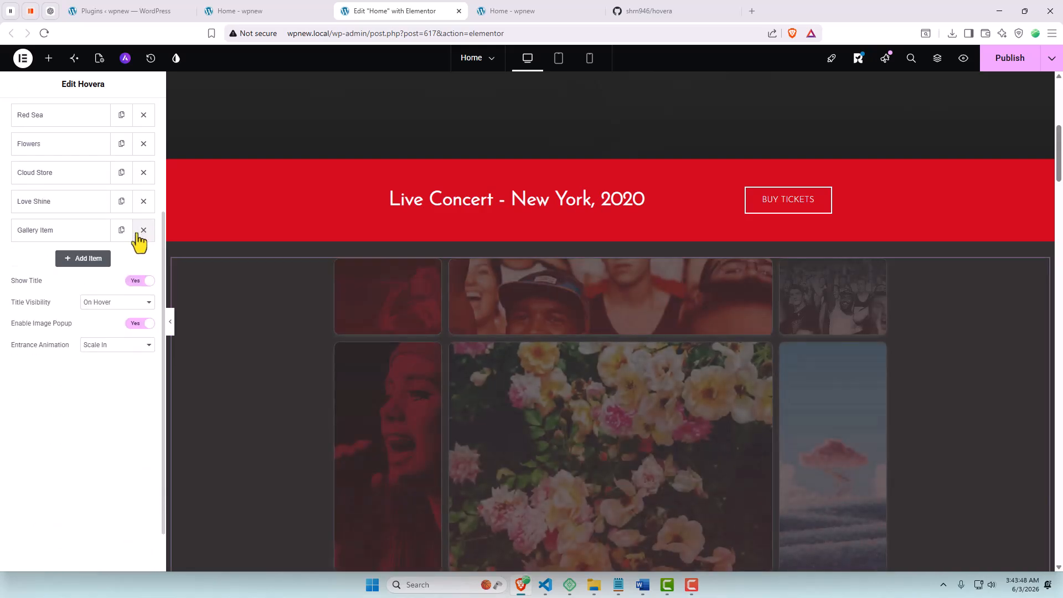
Title the remaining untitled gallery item with the face collage New Music Event
left_click(94, 233)
left_click(72, 345)
type("New Music Eve")
scroll(71, 340, "up", 1)
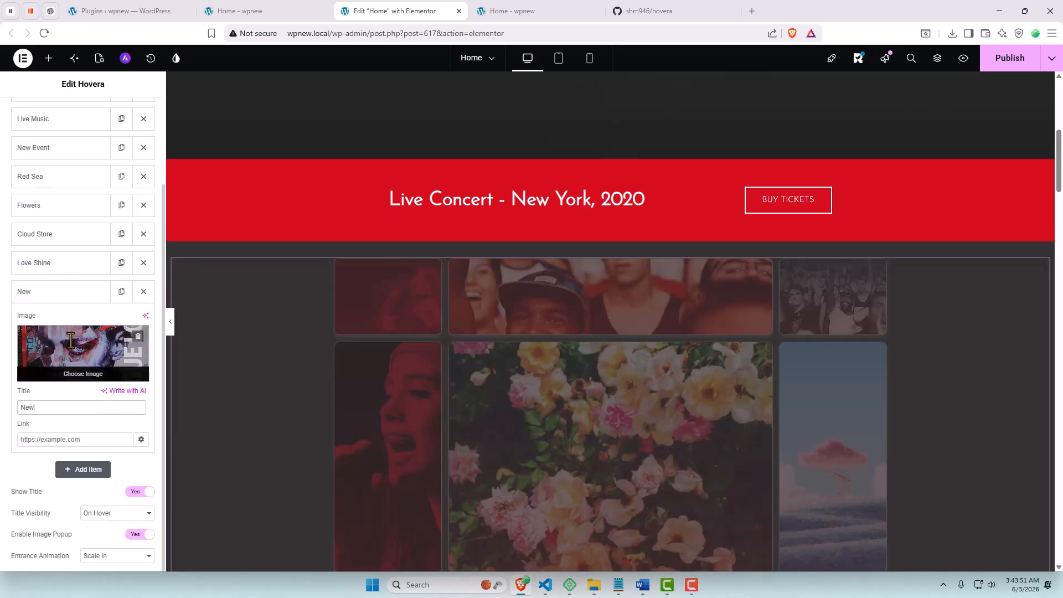
type("nt")
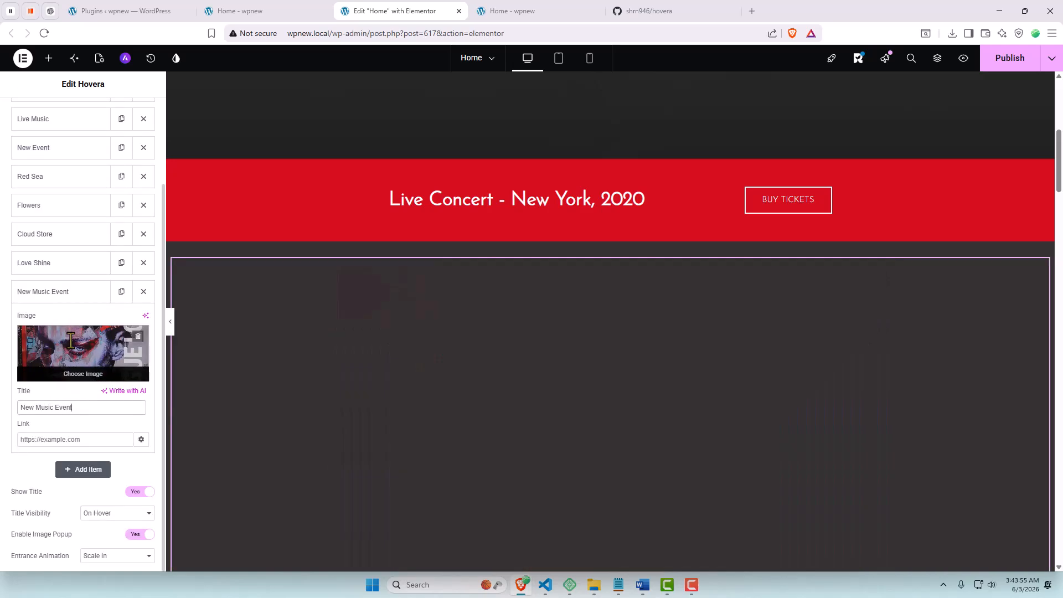
scroll(74, 408, "up", 2)
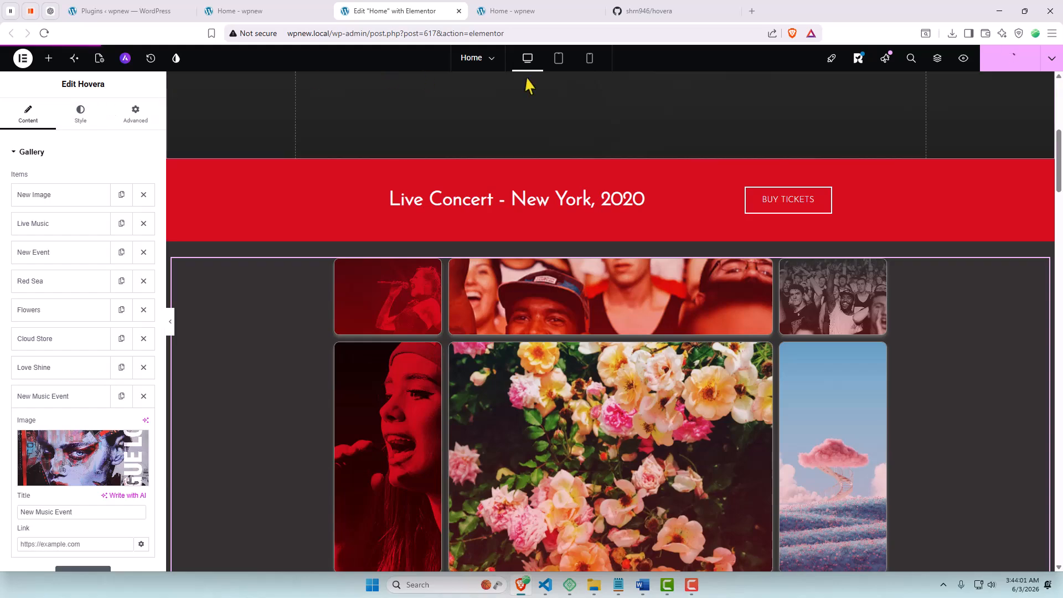
Preview the Home page and check how the gallery images expand and show their titles on hover
left_click(962, 60)
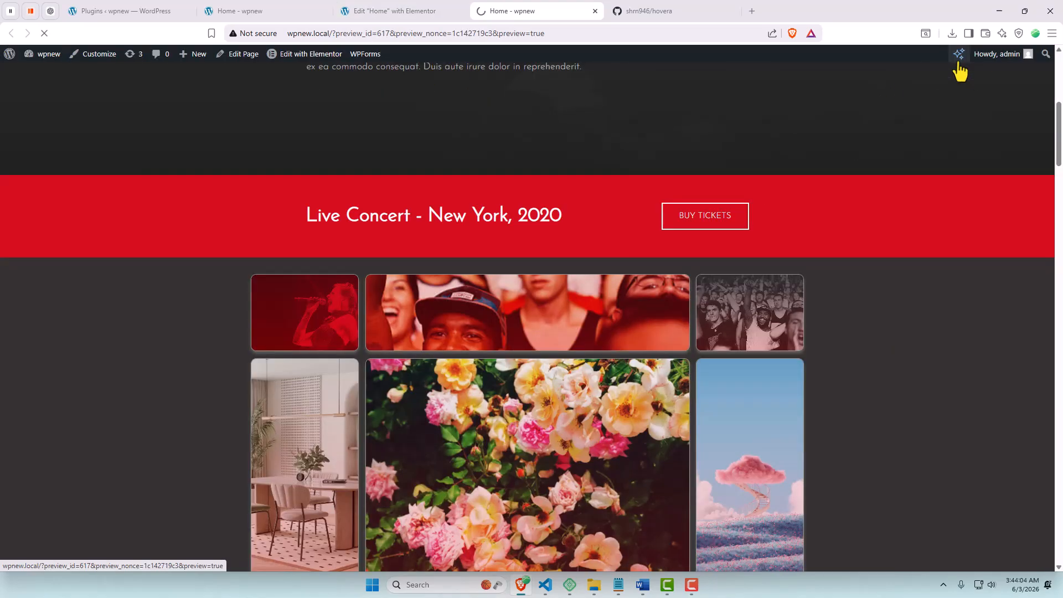
scroll(1021, 276, "down", 5)
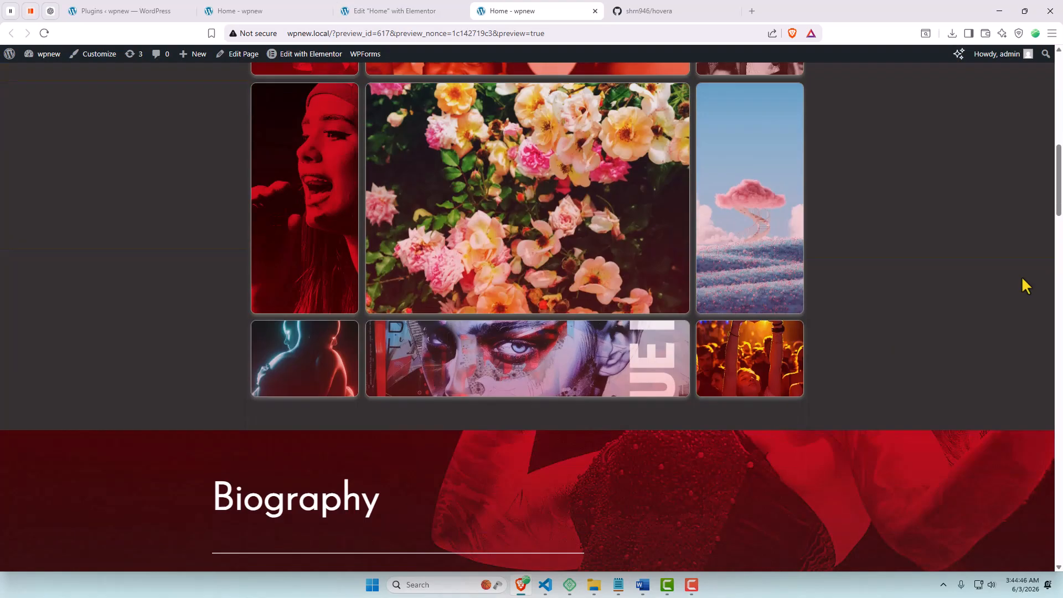
scroll(1021, 276, "up", 2)
mouse_move(744, 466)
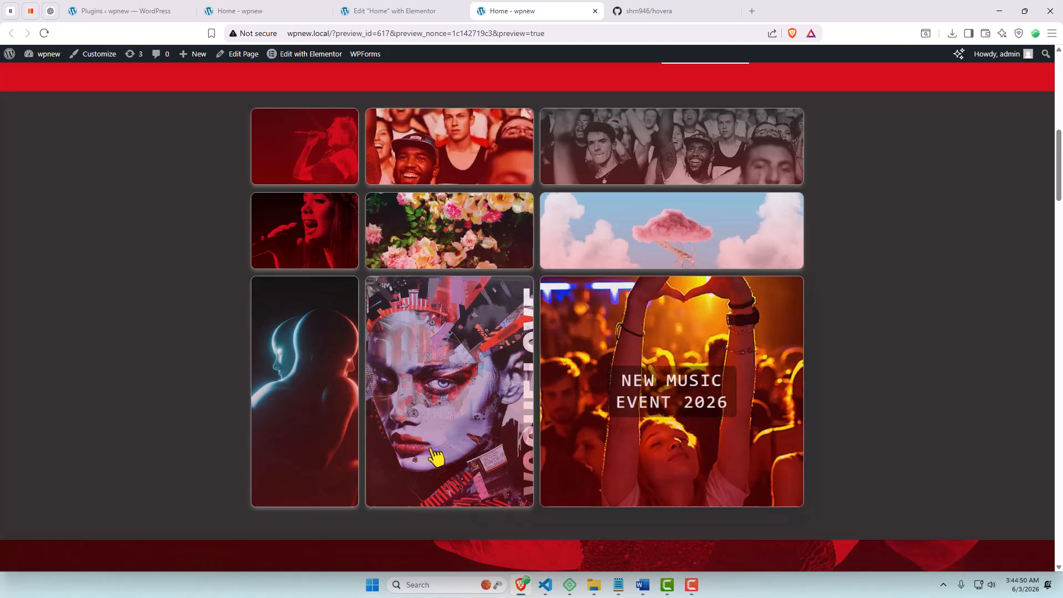
mouse_move(299, 446)
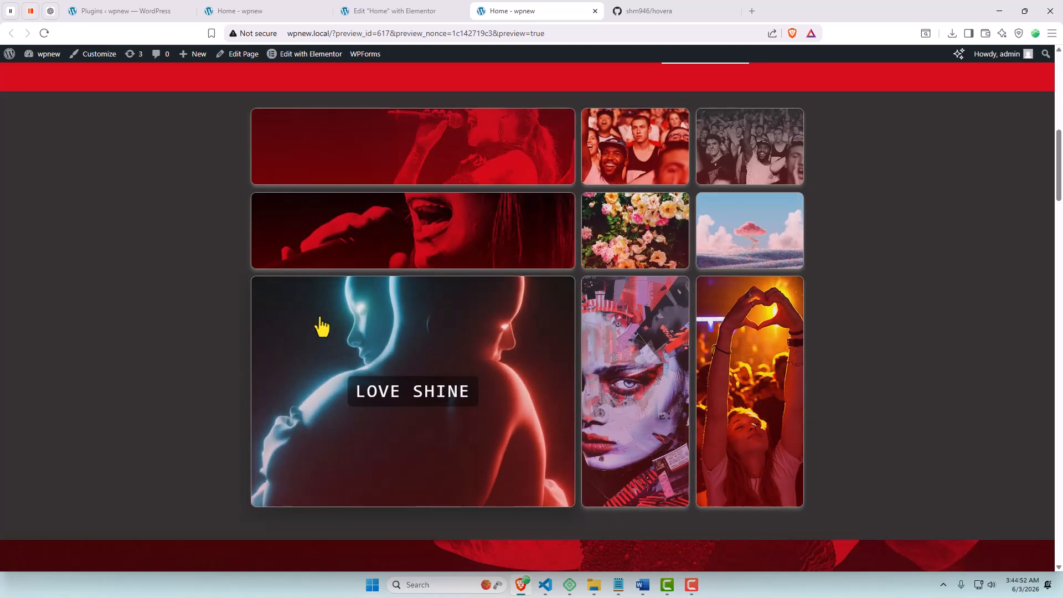
mouse_move(755, 256)
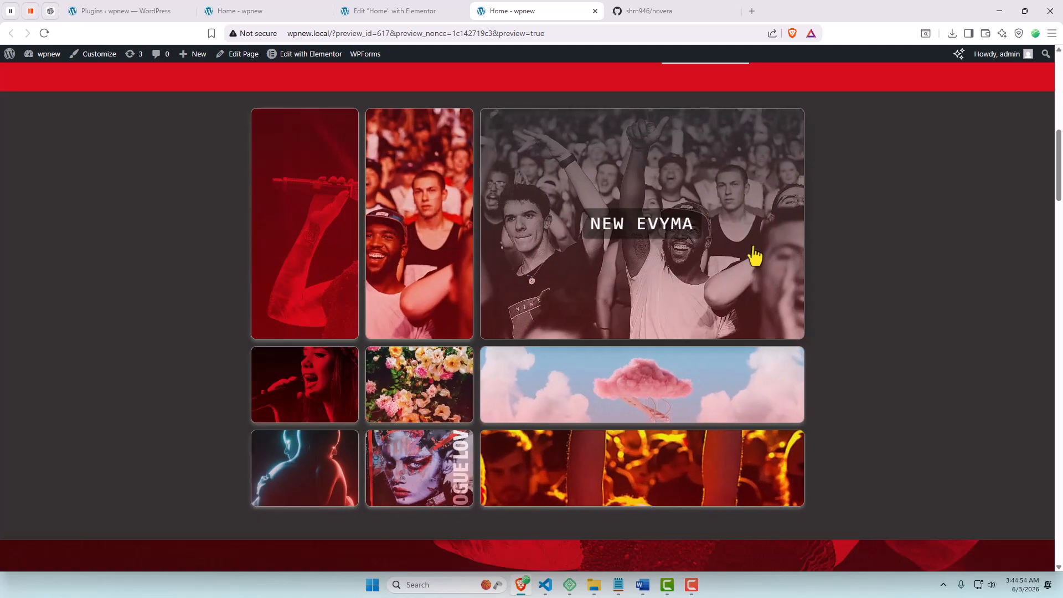
mouse_move(486, 461)
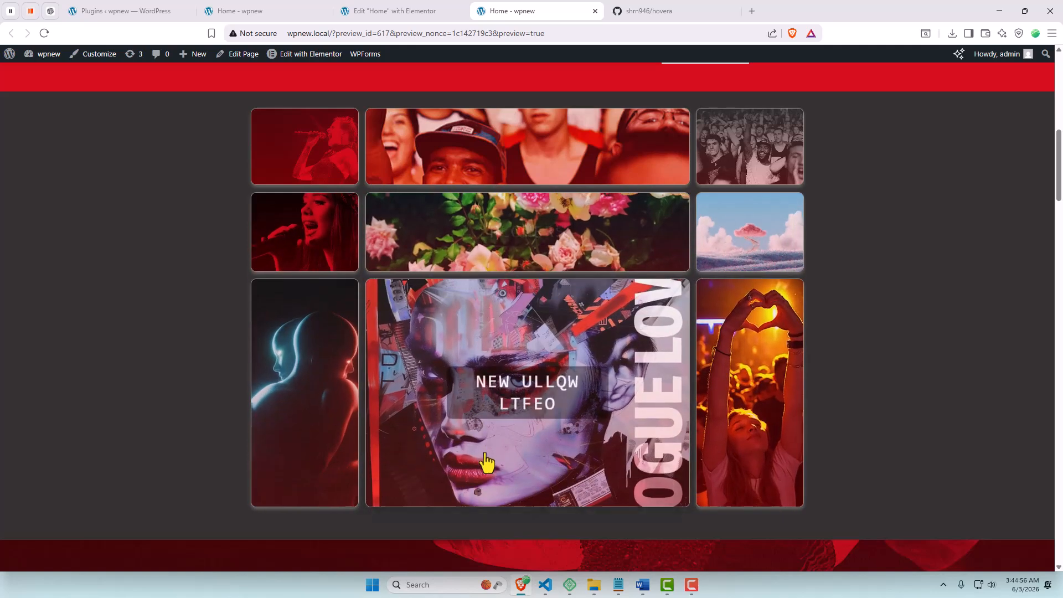
mouse_move(342, 411)
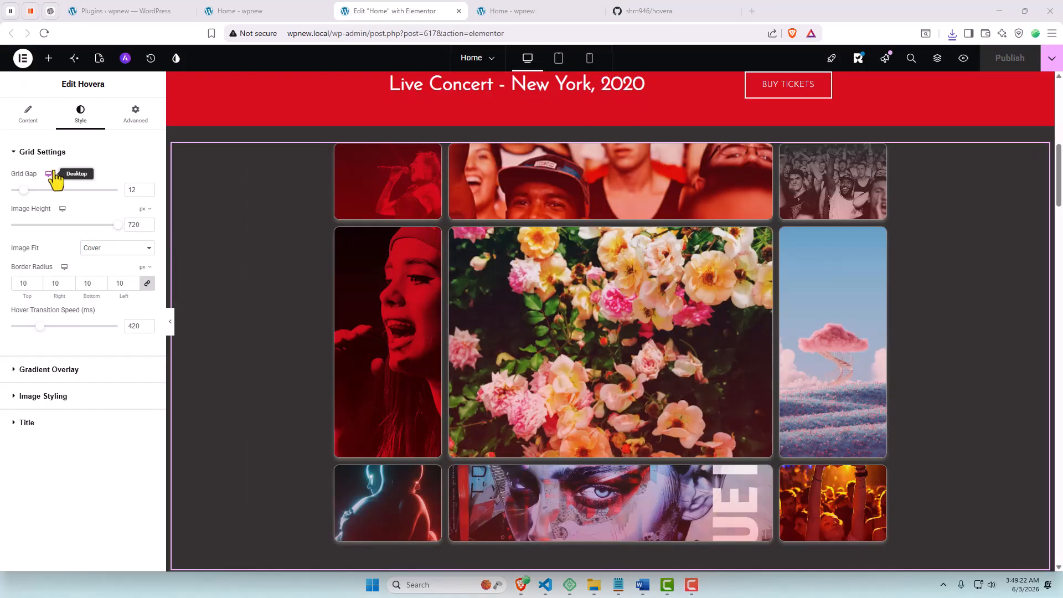
Switch the editor to the tablet view and examine the gallery's layout and hover effect
left_click(49, 191)
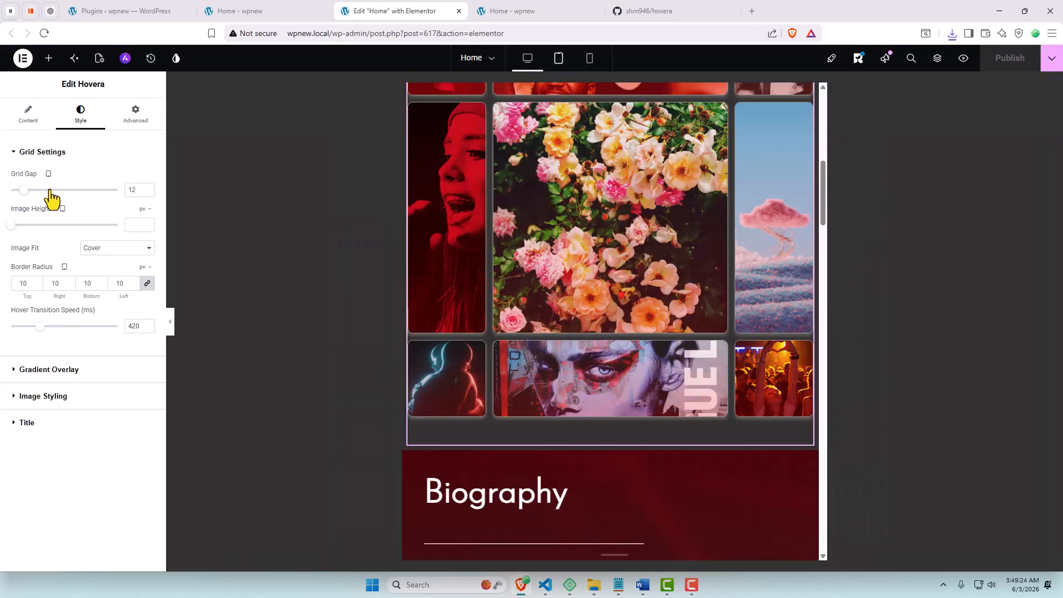
scroll(559, 238, "up", 5)
scroll(558, 305, "down", 2)
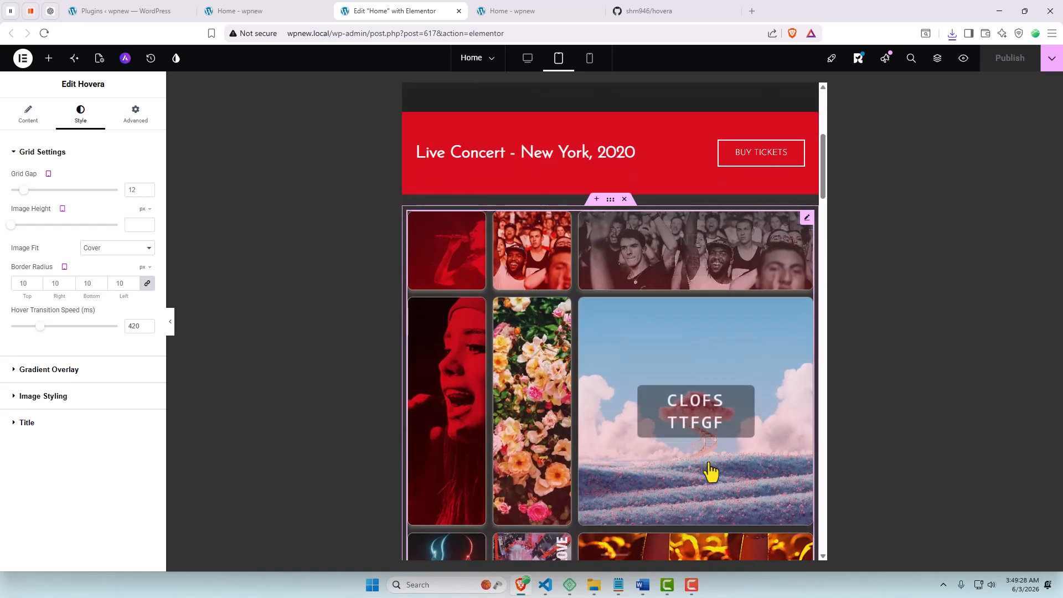
scroll(651, 449, "down", 2)
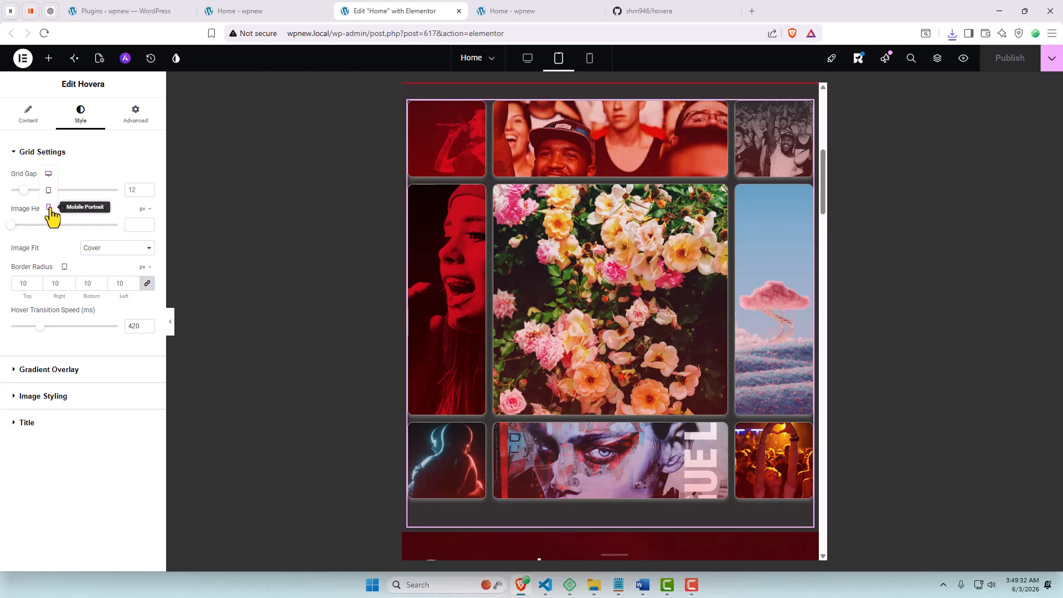
Switch the editor to the mobile portrait view and examine the stacked gallery images down to the last one
left_click(49, 209)
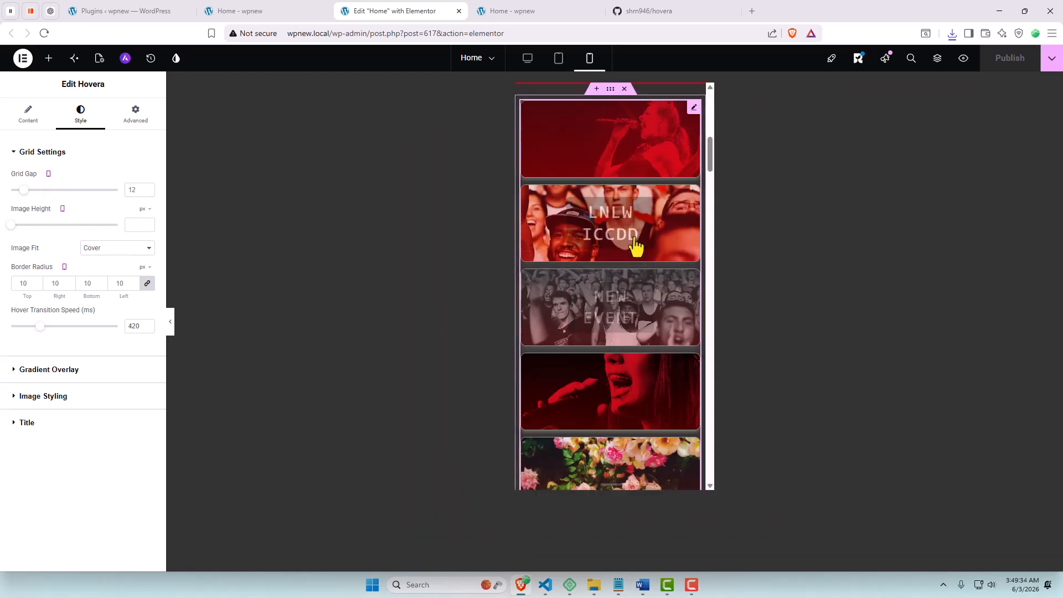
scroll(640, 188, "down", 2)
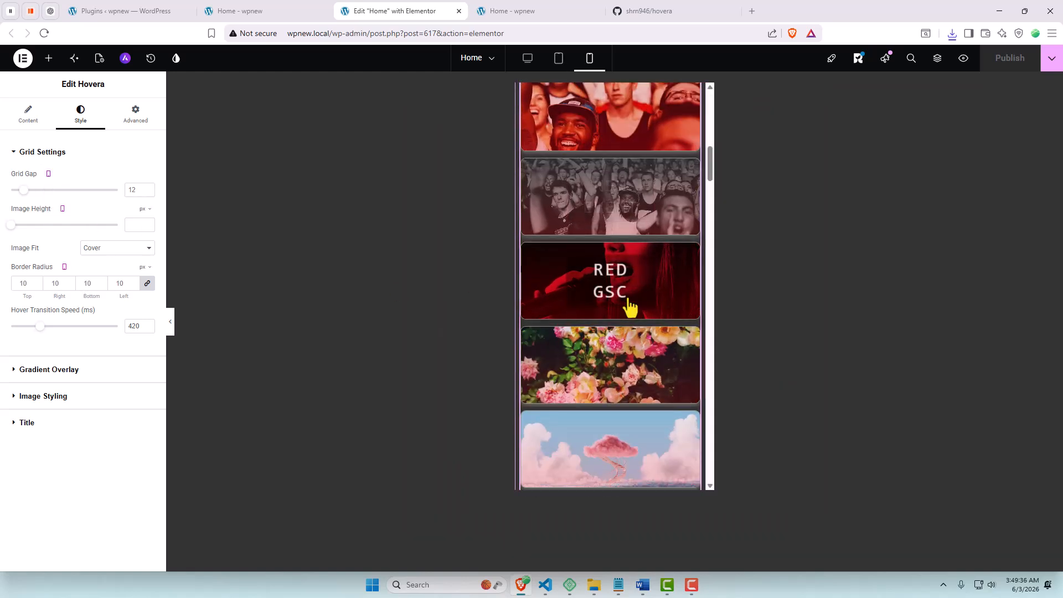
scroll(643, 441, "down", 5)
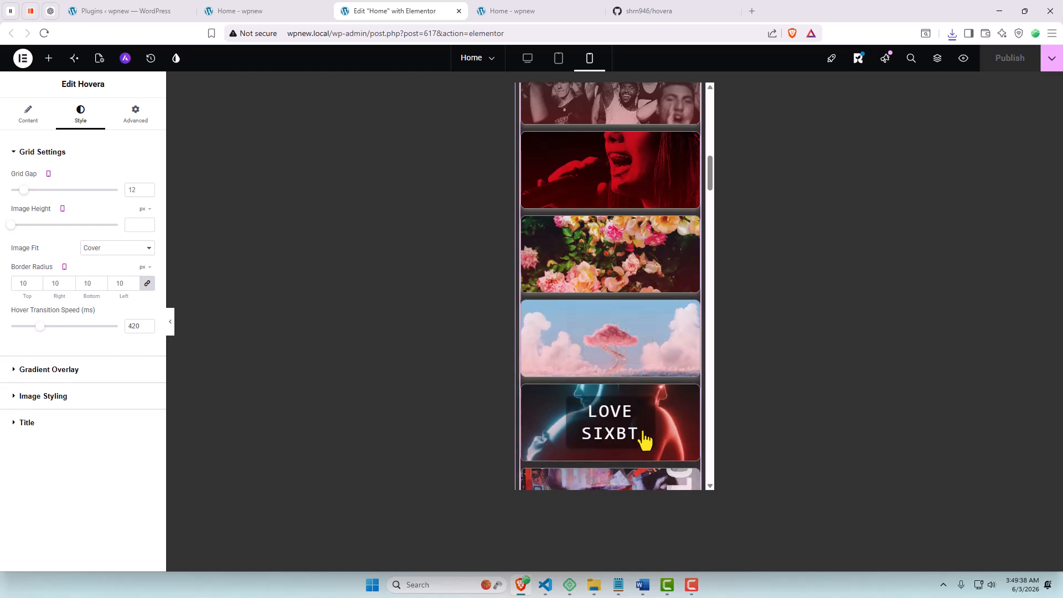
scroll(645, 442, "down", 2)
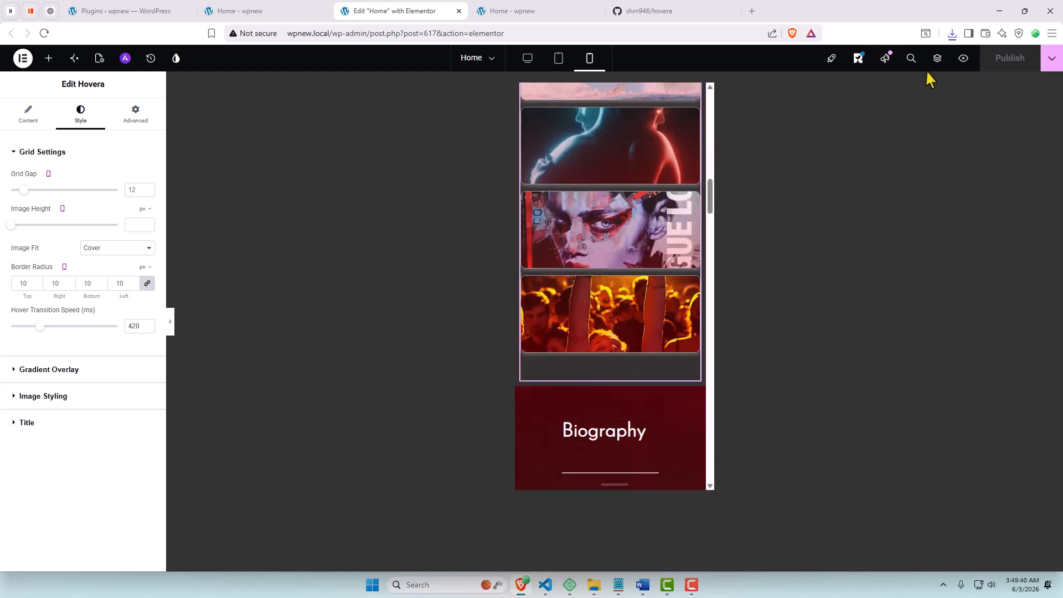
Preview the Home page at desktop size and check the hover animation across the gallery's upper and middle rows
left_click(964, 59)
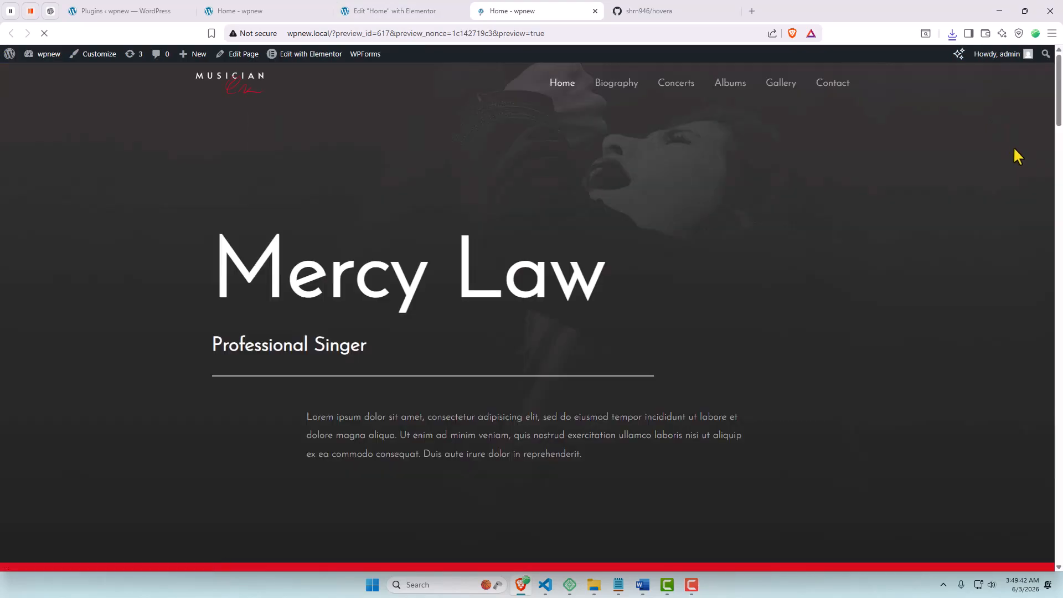
scroll(1013, 146, "down", 10)
scroll(1032, 165, "down", 1)
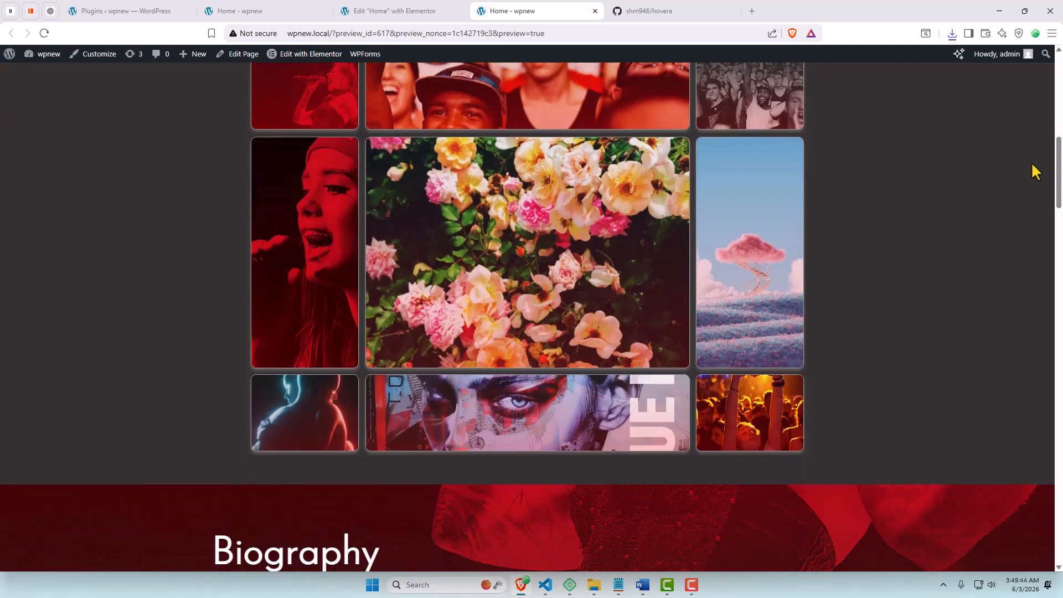
scroll(1032, 165, "up", 1)
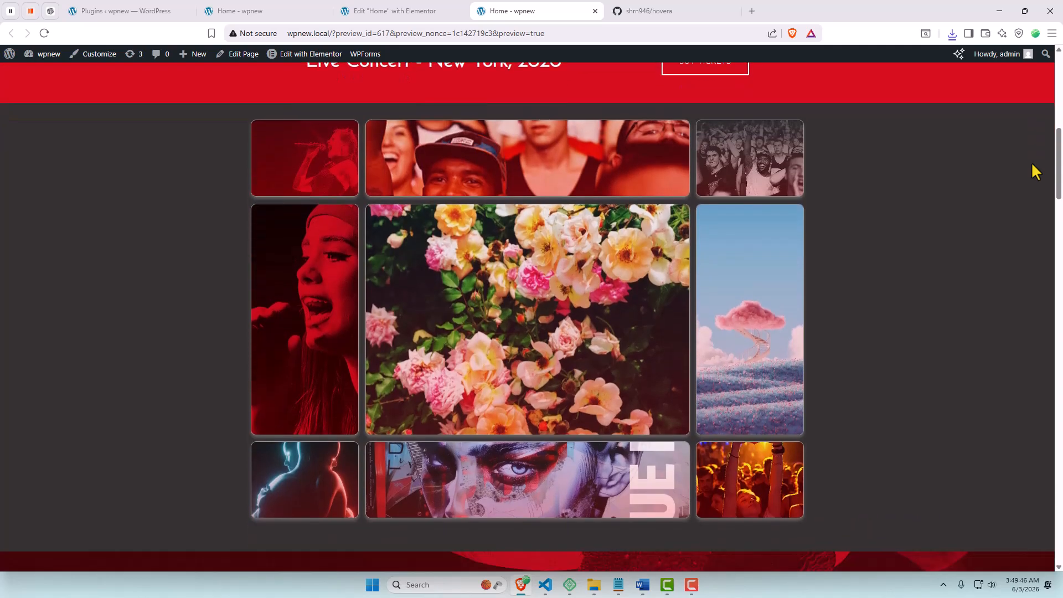
mouse_move(321, 130)
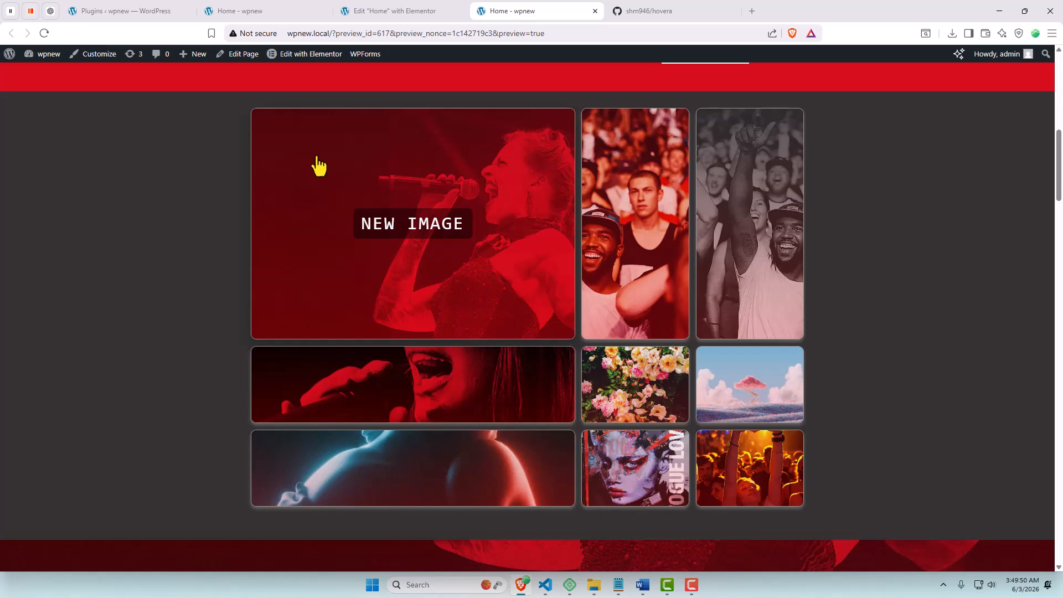
mouse_move(627, 241)
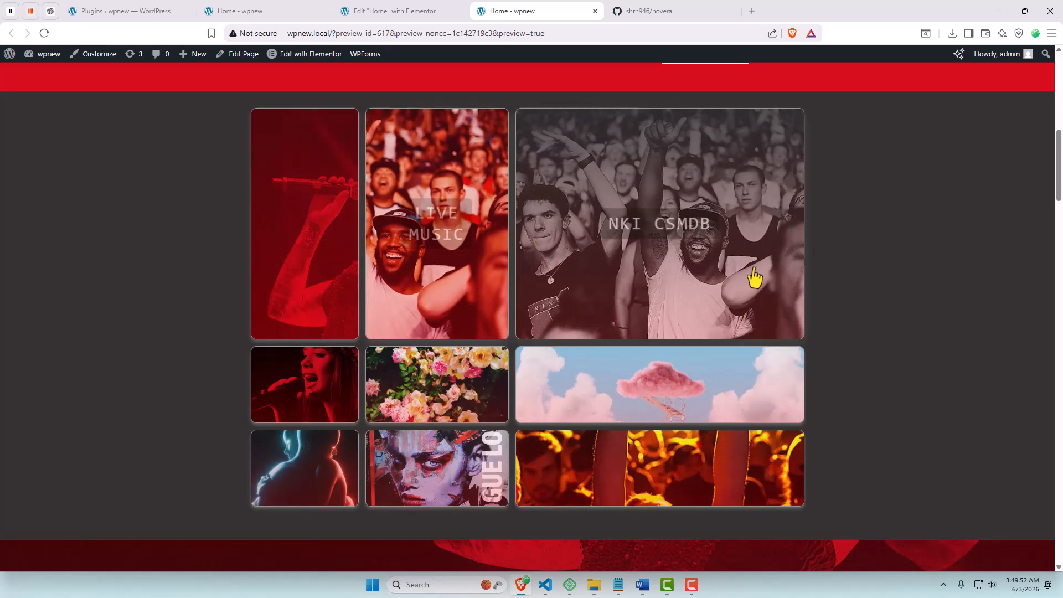
mouse_move(732, 371)
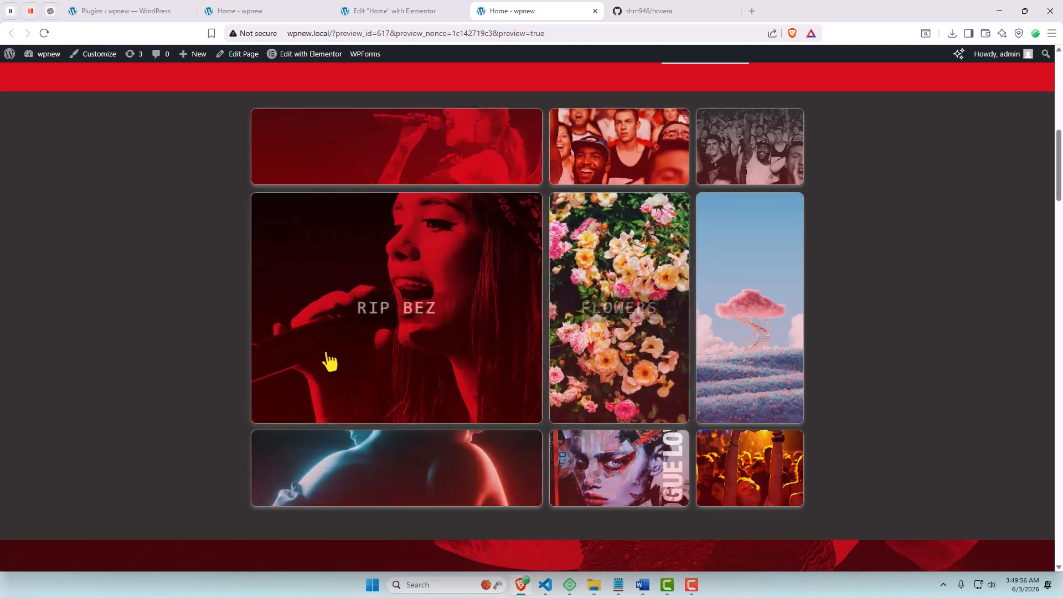
Open the singer image in its popup, close it, and check the hover animation of the gallery's last row
left_click(327, 362)
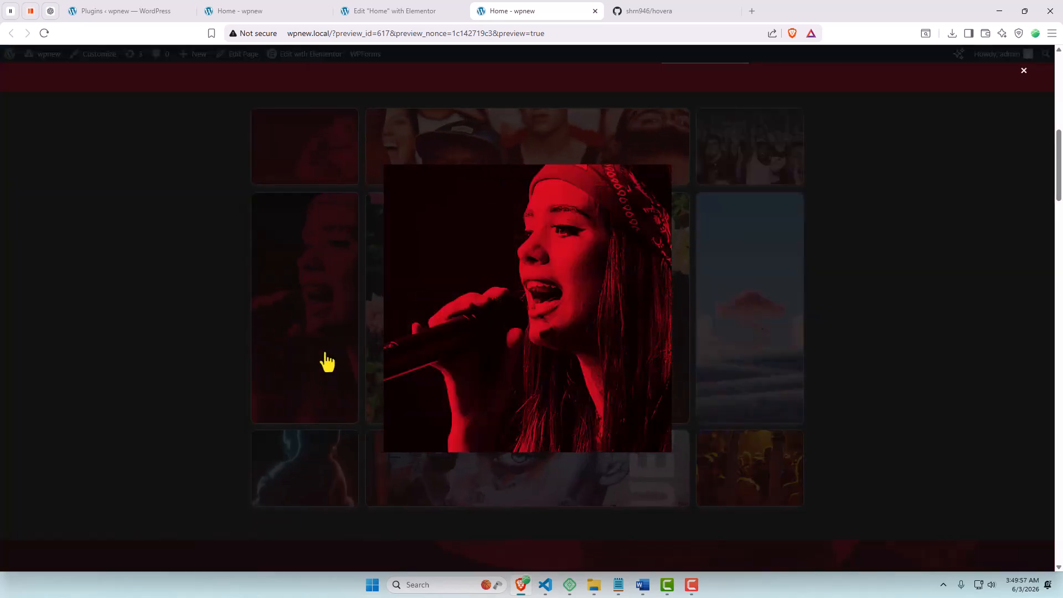
left_click(908, 366)
mouse_move(680, 461)
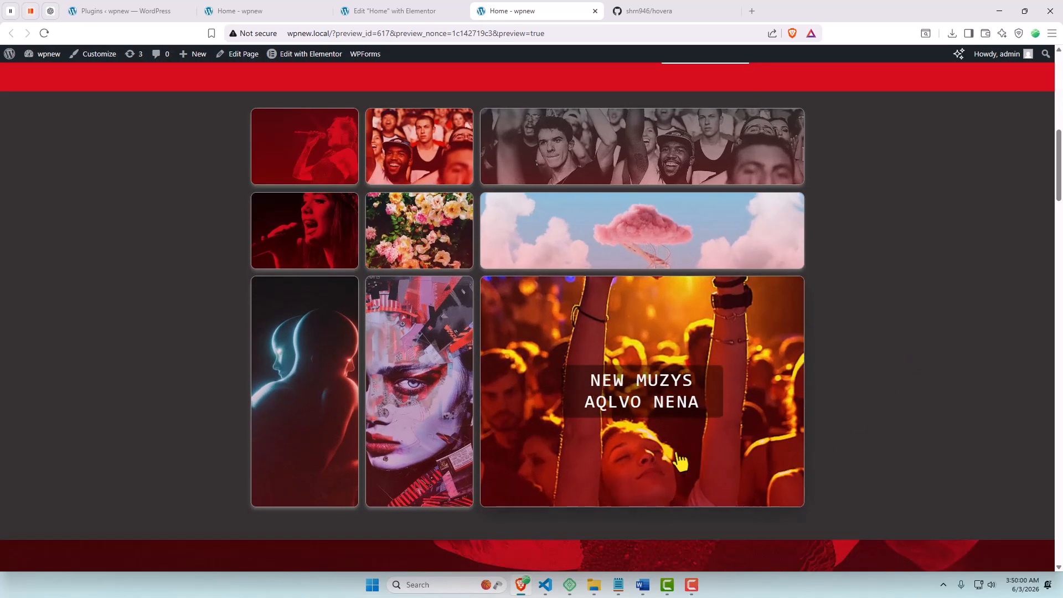
mouse_move(472, 450)
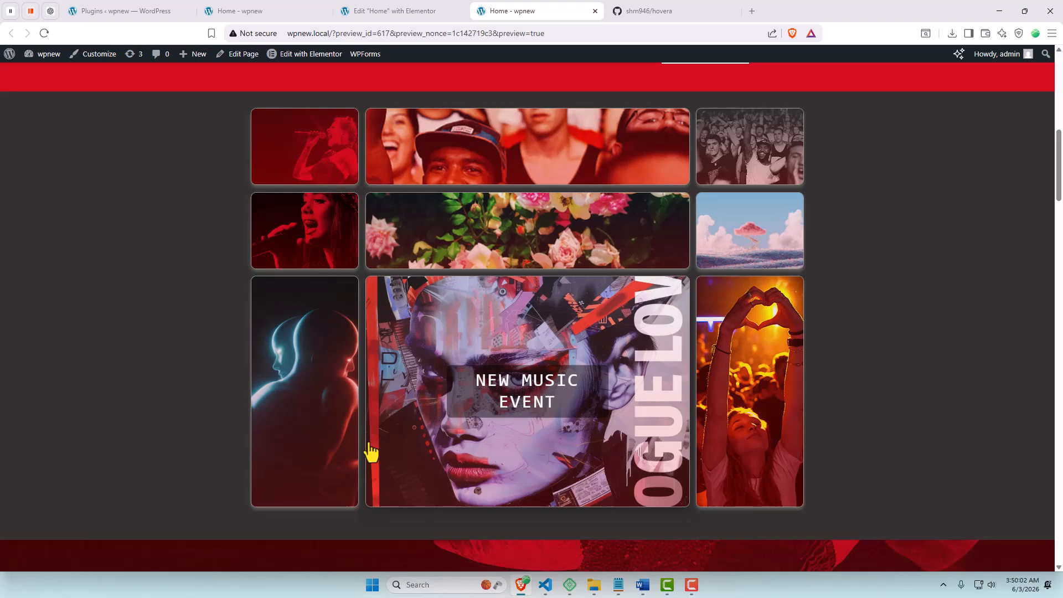
mouse_move(316, 451)
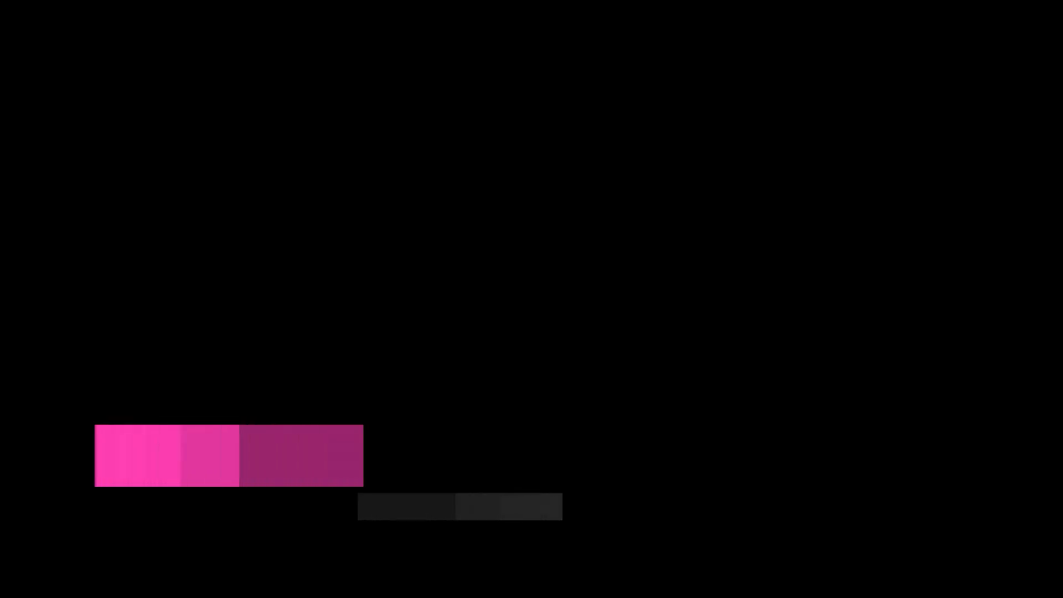